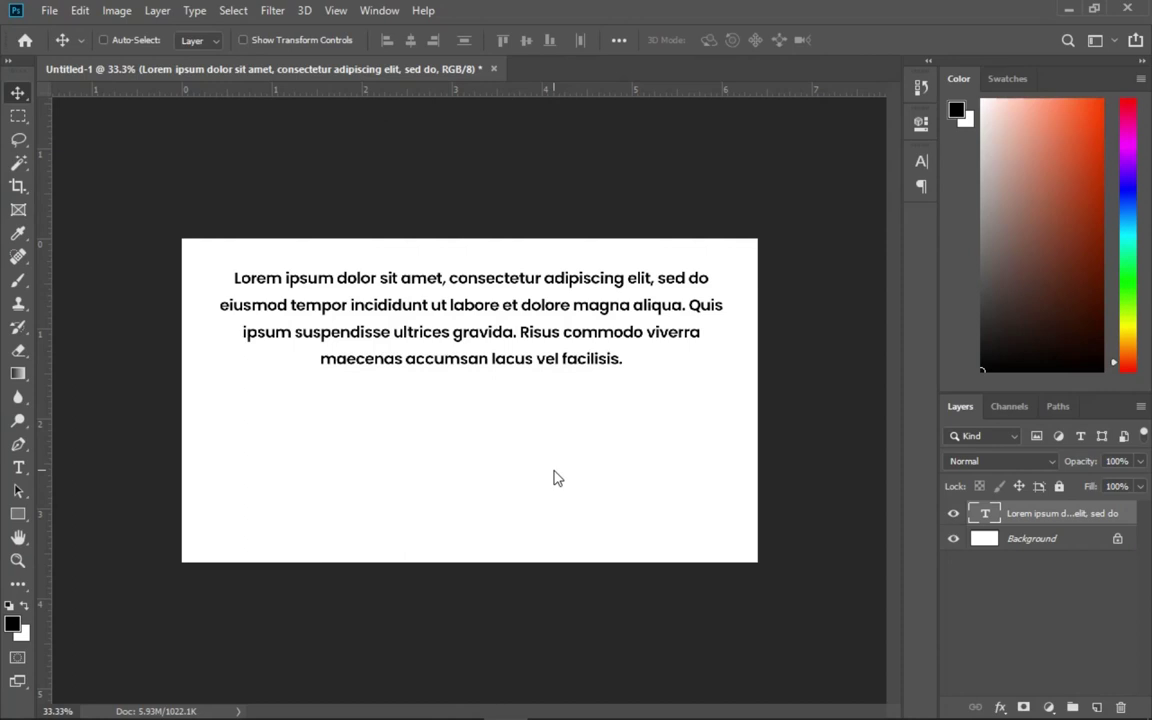
Step: Zoom in on the paragraph and select all of its text with the Type tool
key("z")
left_click(487, 298)
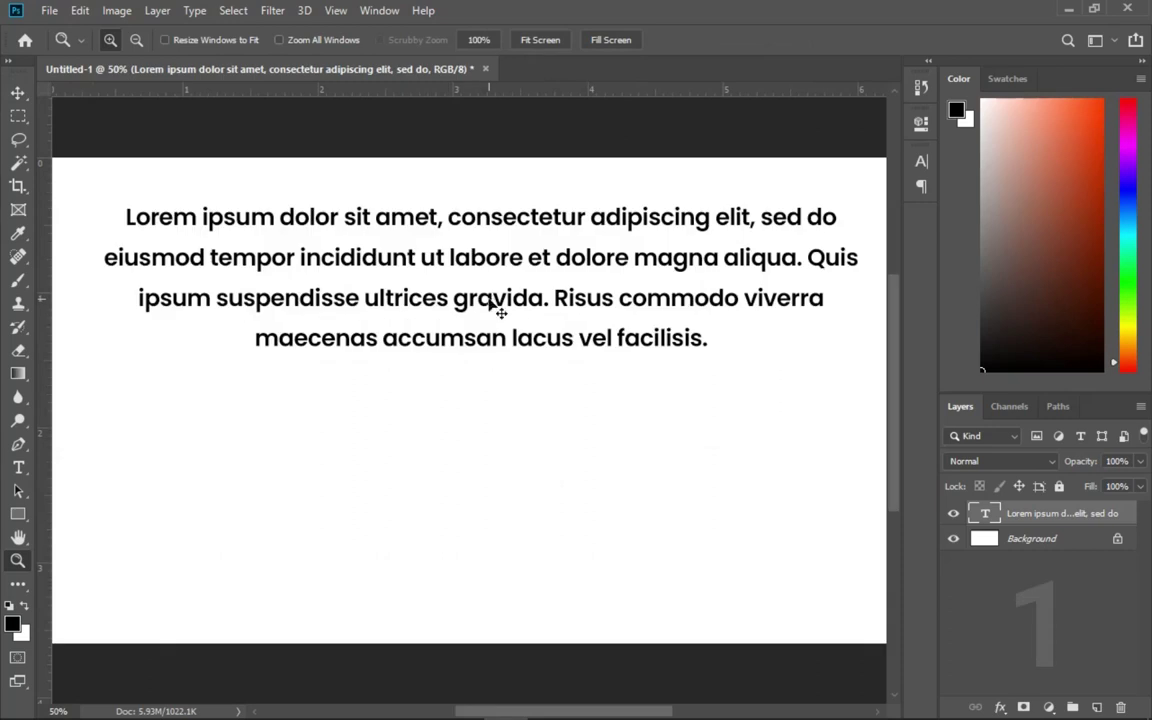
scroll(496, 305, "down", 1)
key("t")
left_click(511, 265)
key("ctrl+a")
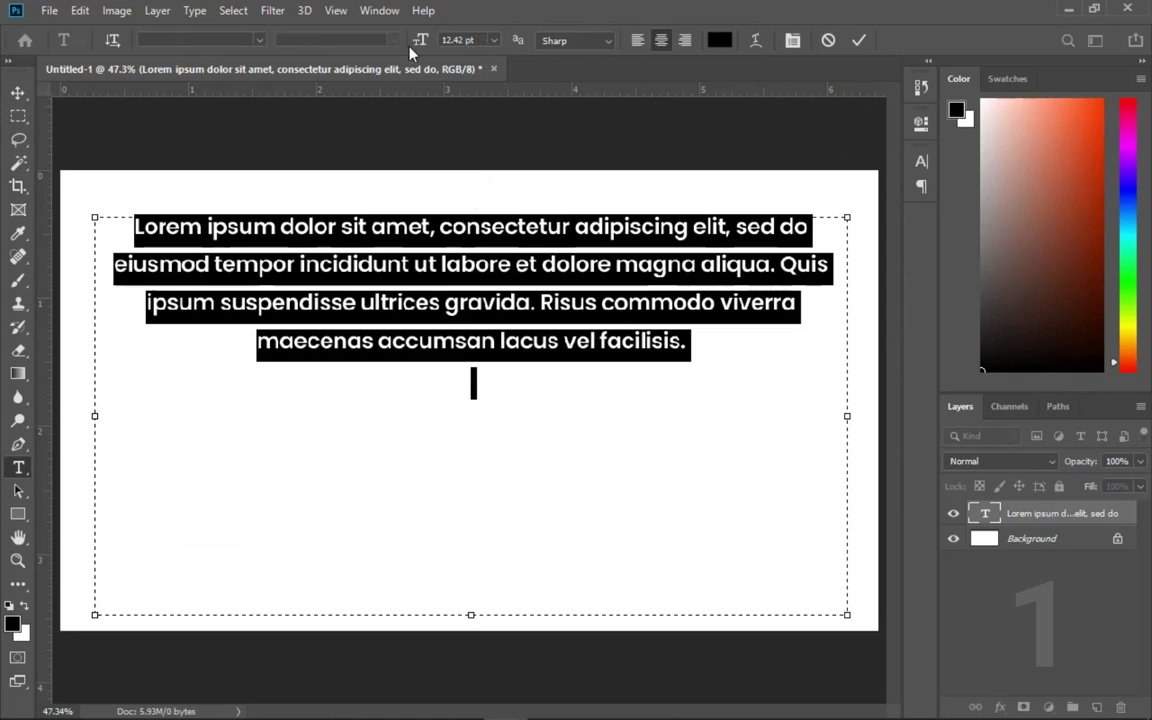
left_click(436, 222)
key("ctrl+a")
Step: Step the font size up and down with Ctrl+Shift+</> shortcuts, settling at 11.42 pt
key("ctrl+shift+period")
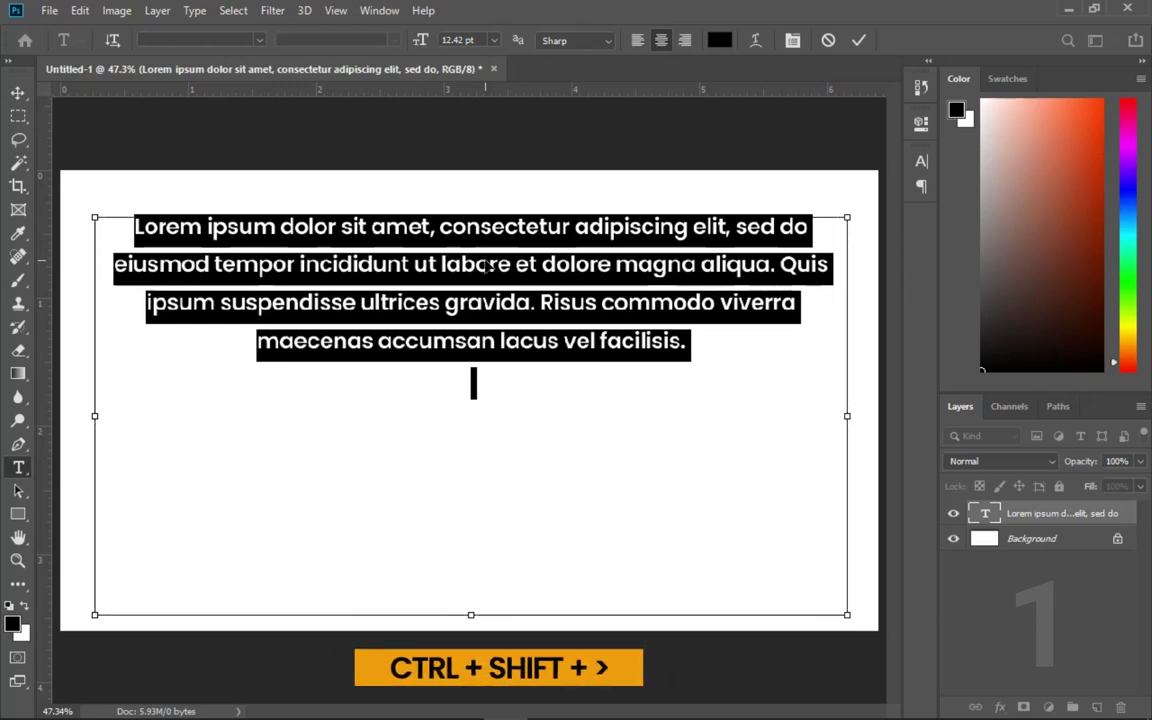
key("ctrl+shift+period")
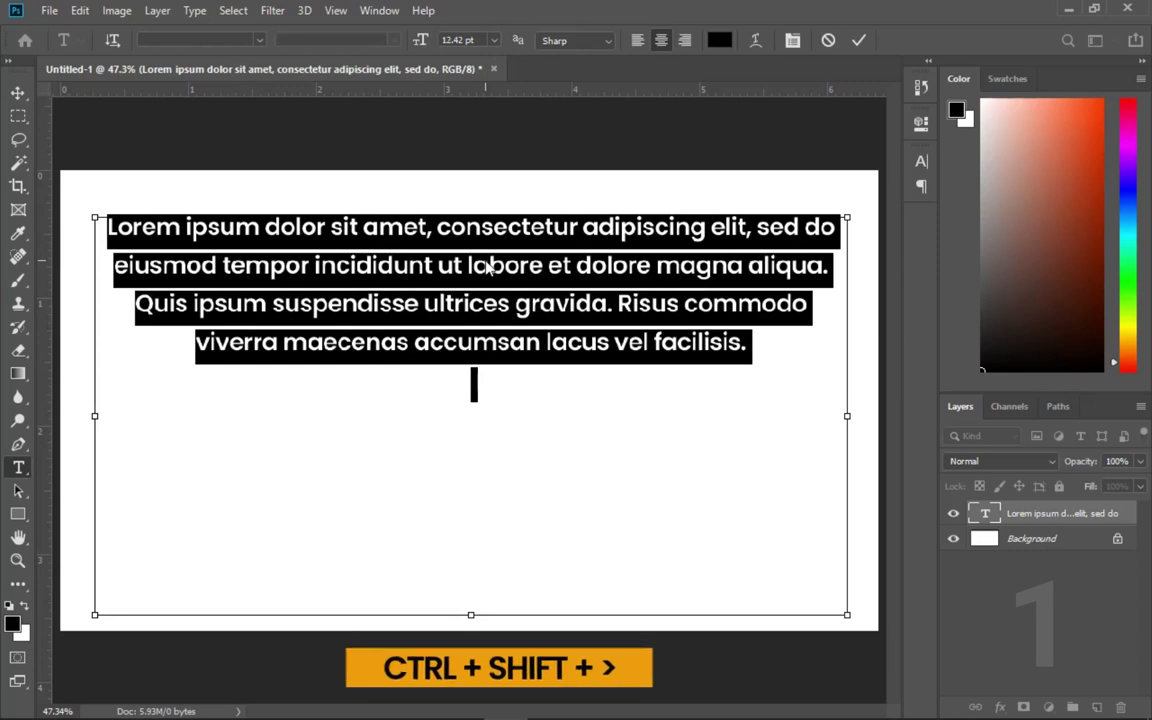
key("ctrl+shift+comma")
key("ctrl+shift+comma")
key("ctrl+shift+comma")
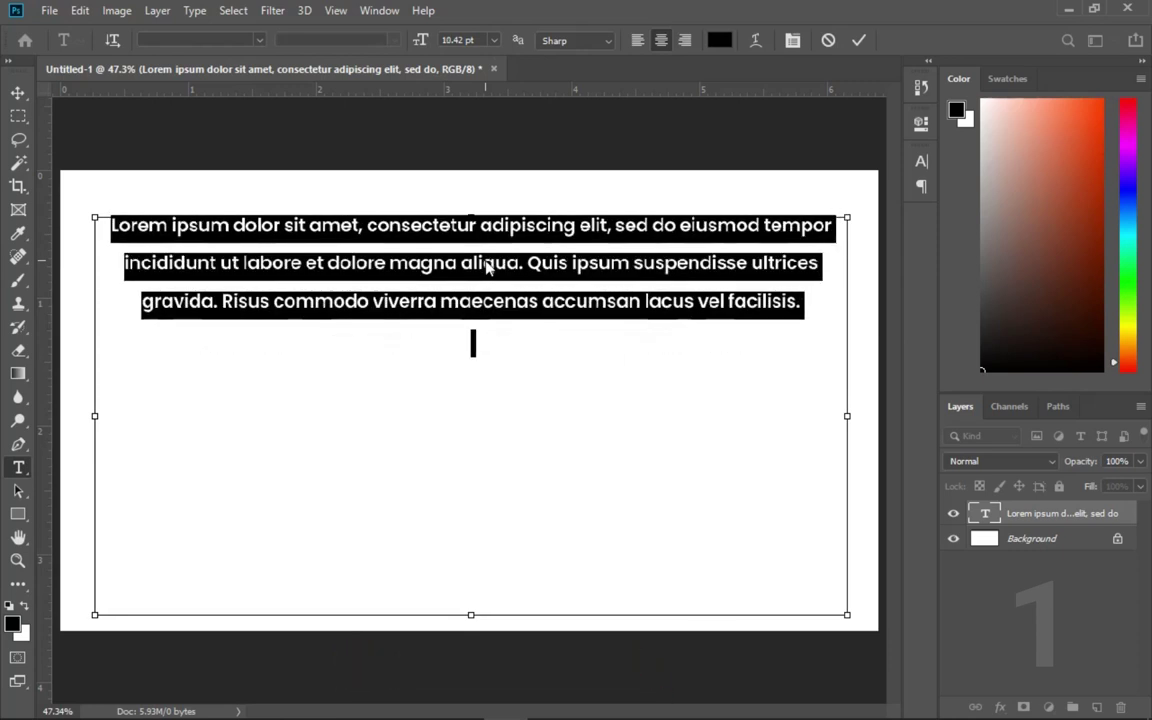
key("ctrl+shift+period")
key("ctrl+shift+period")
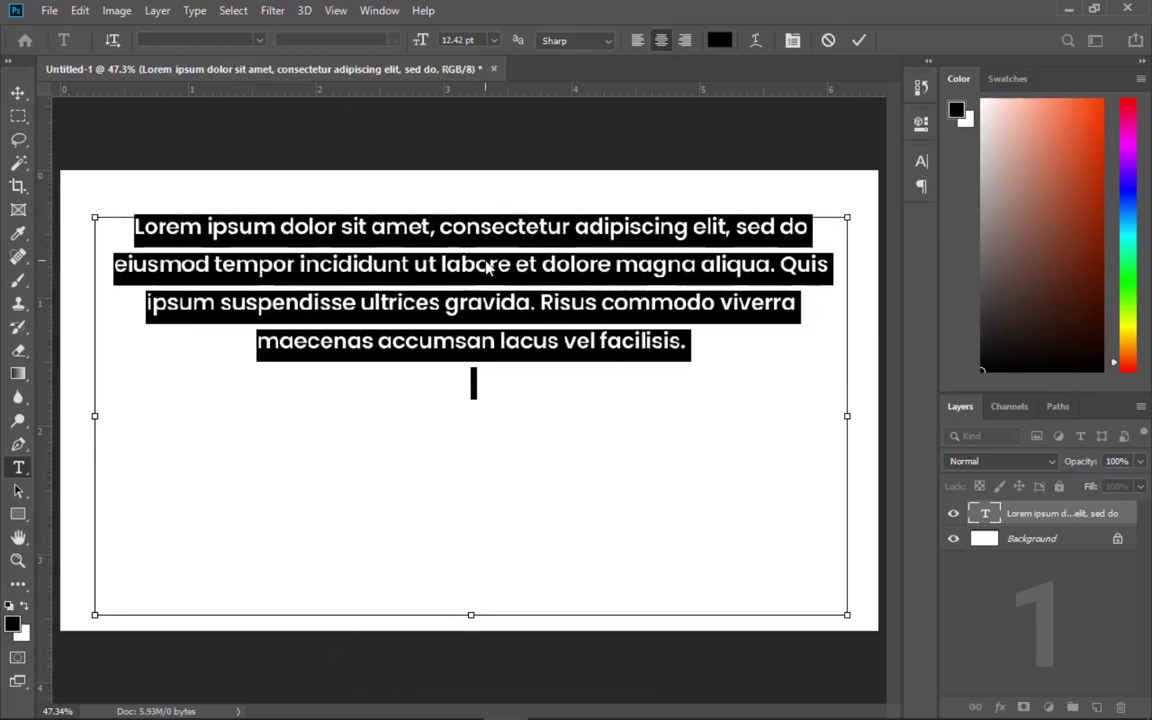
key("ctrl+shift+period")
key("ctrl+shift+period")
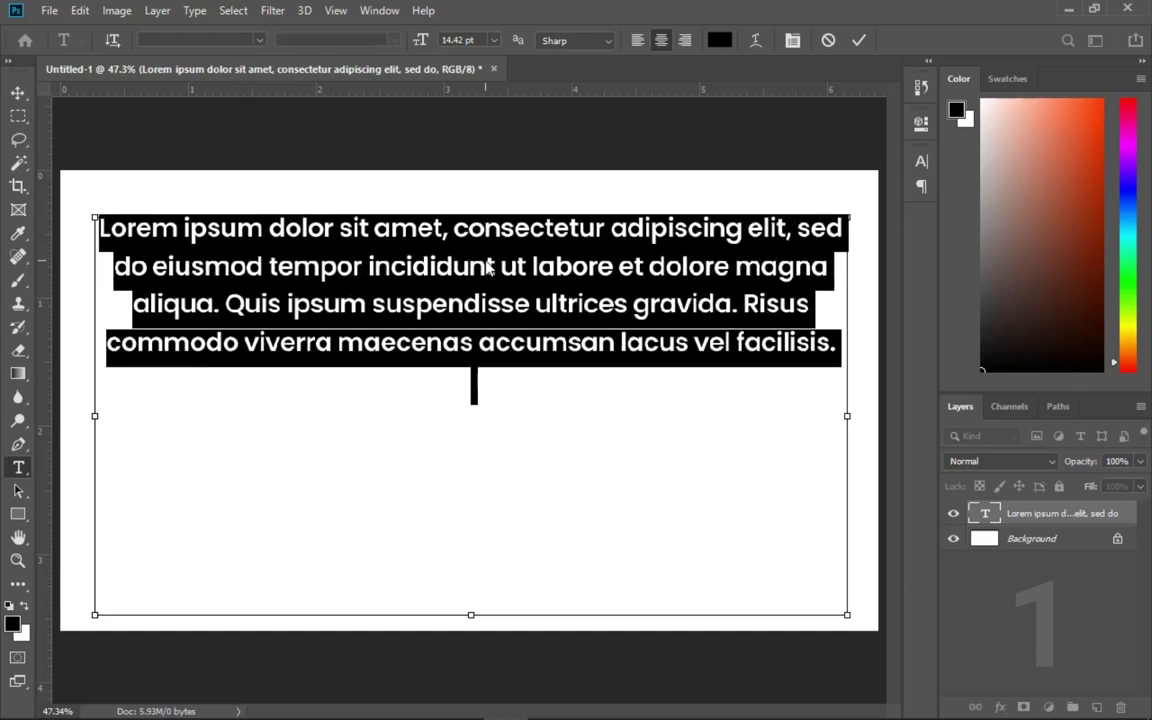
key("ctrl+shift+comma")
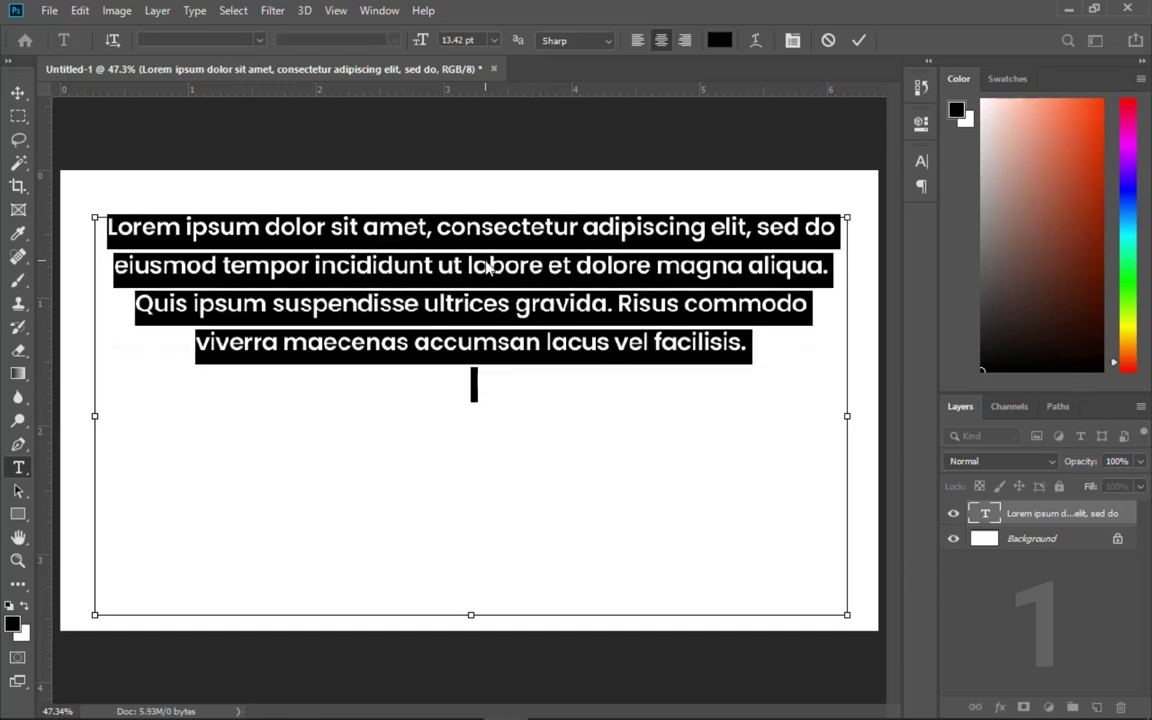
key("ctrl+shift+period")
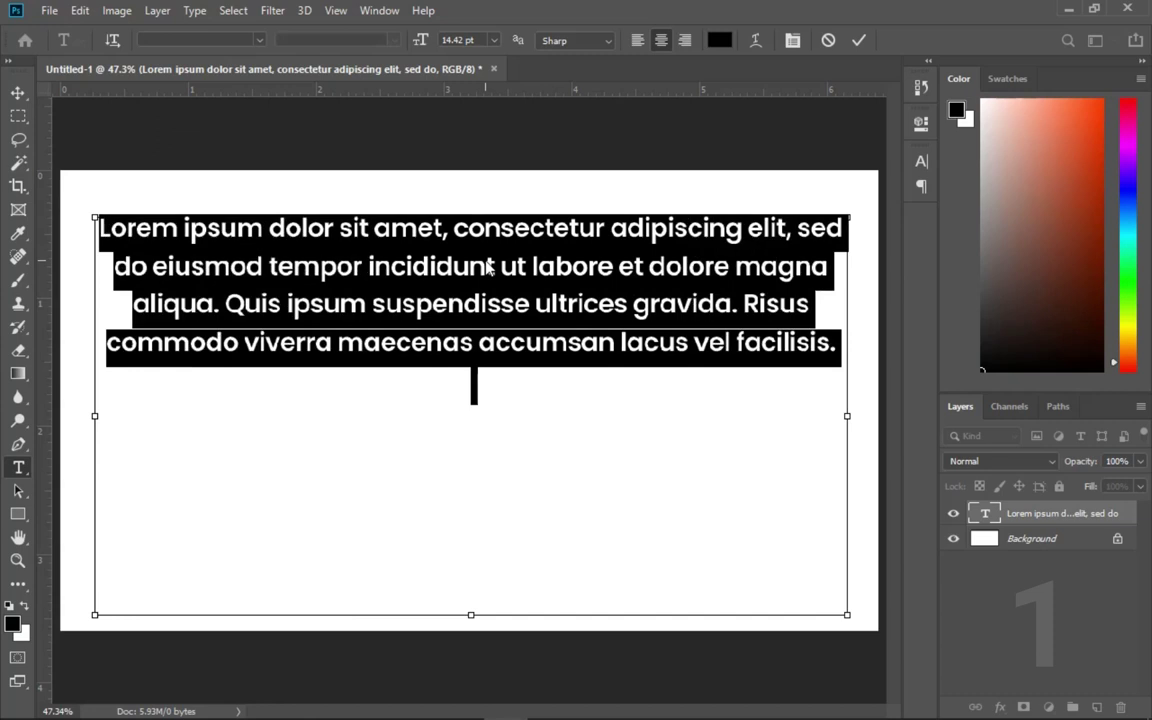
key("ctrl+shift+comma")
key("ctrl+shift+comma")
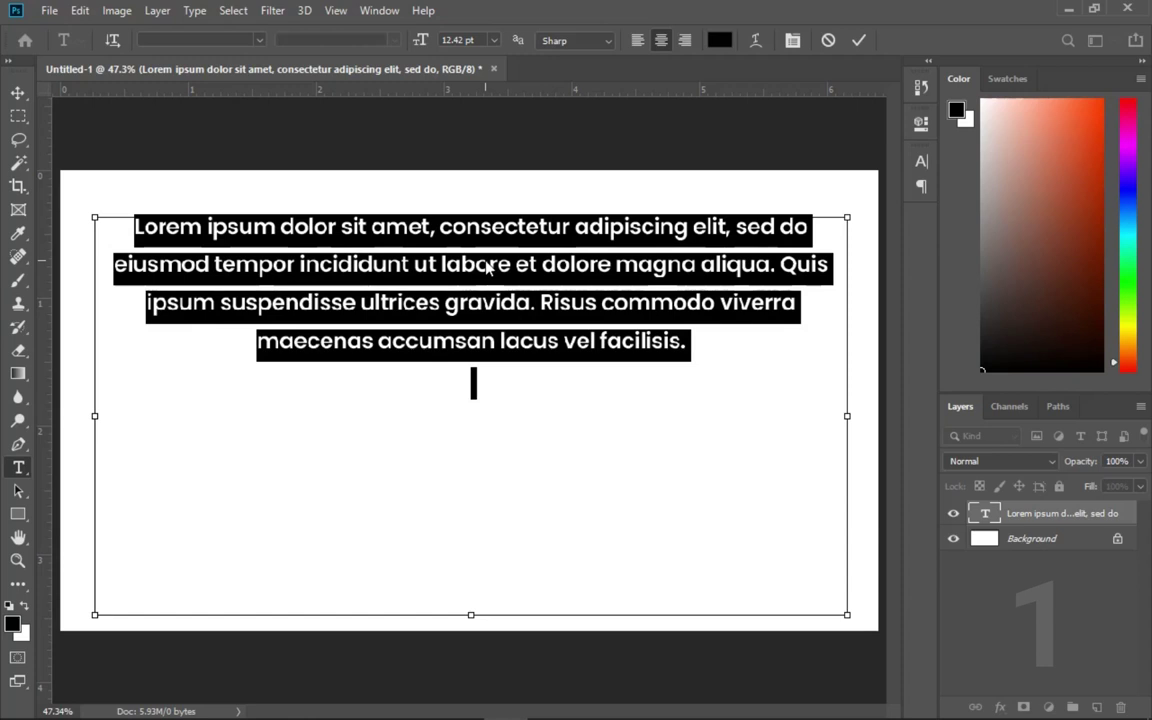
key("ctrl+shift+alt+period")
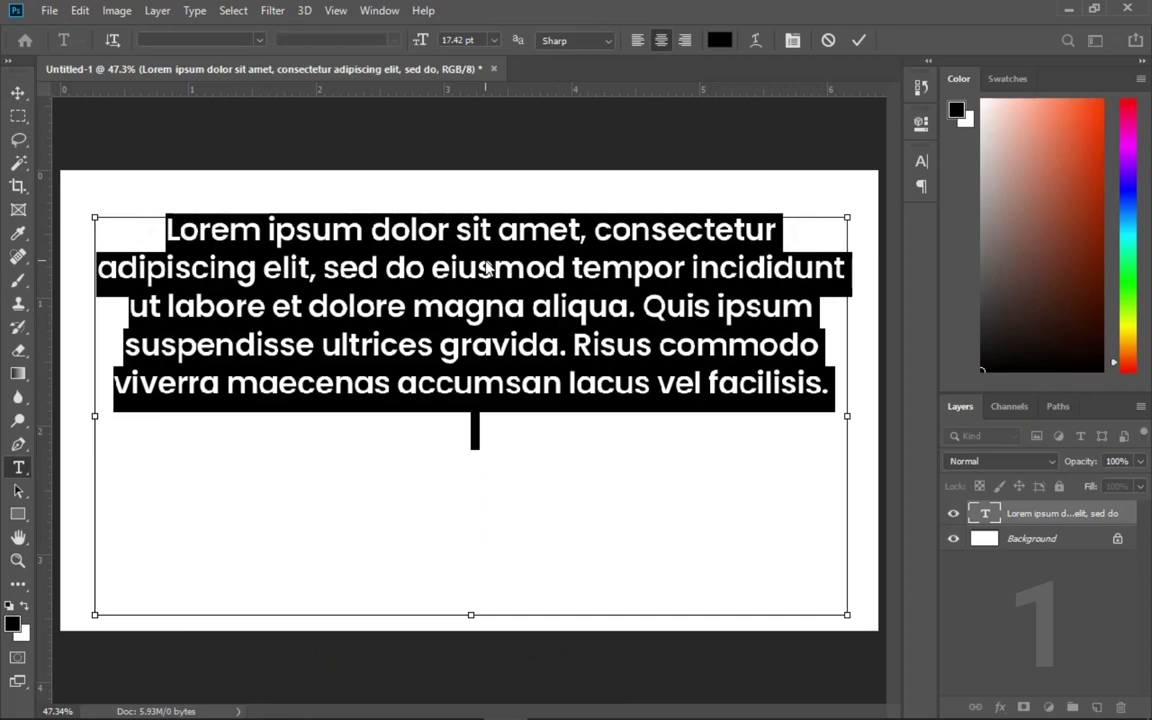
key("ctrl+shift+alt+comma")
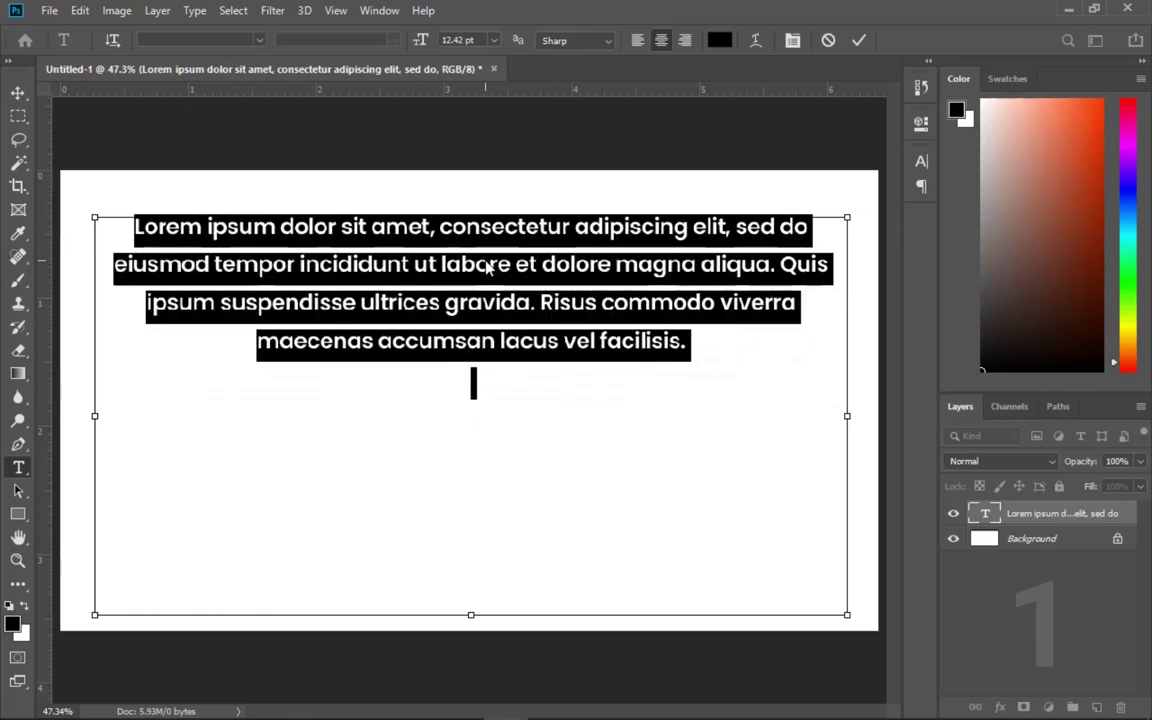
key("ctrl+shift+comma")
left_click(614, 337)
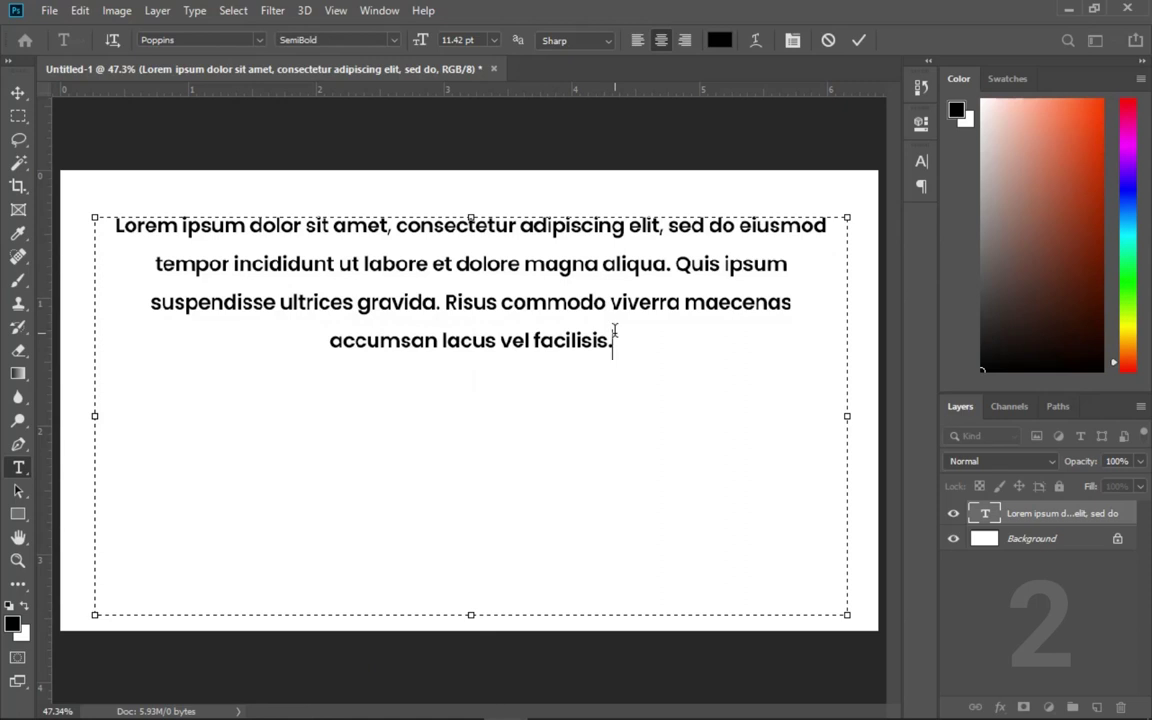
Step: Toggle All Caps with Ctrl+Shift+K, leaving the paragraph in normal mixed case
key("ctrl+a")
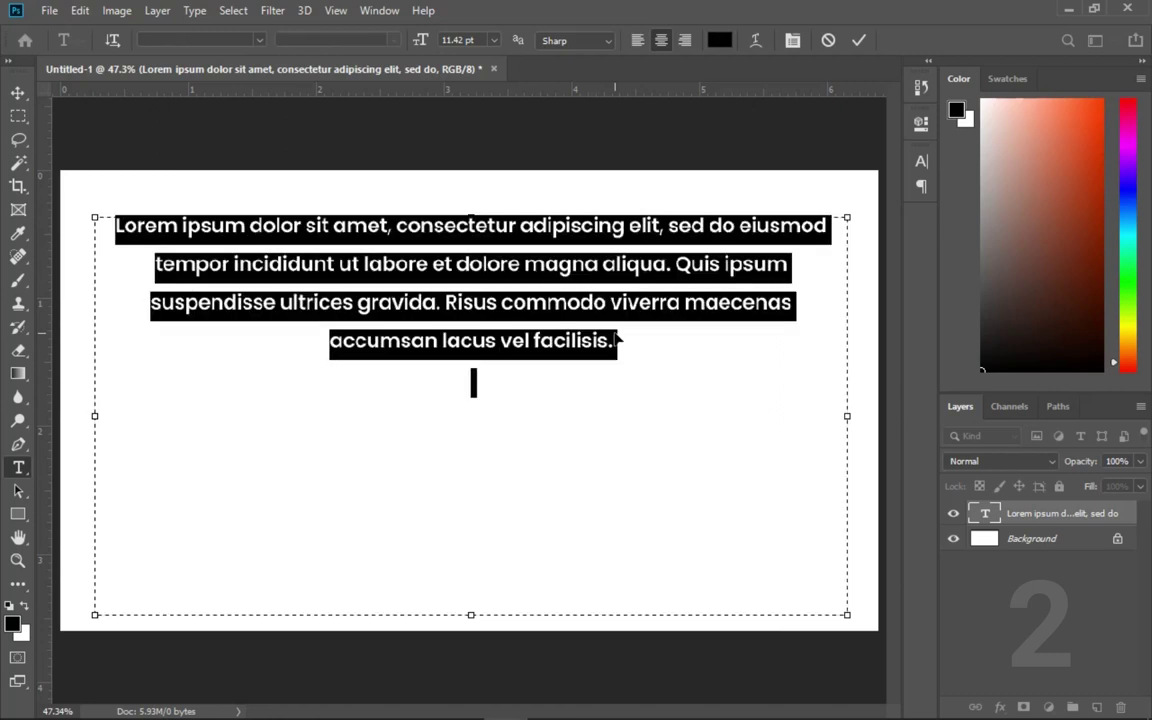
key("ctrl+shift+k")
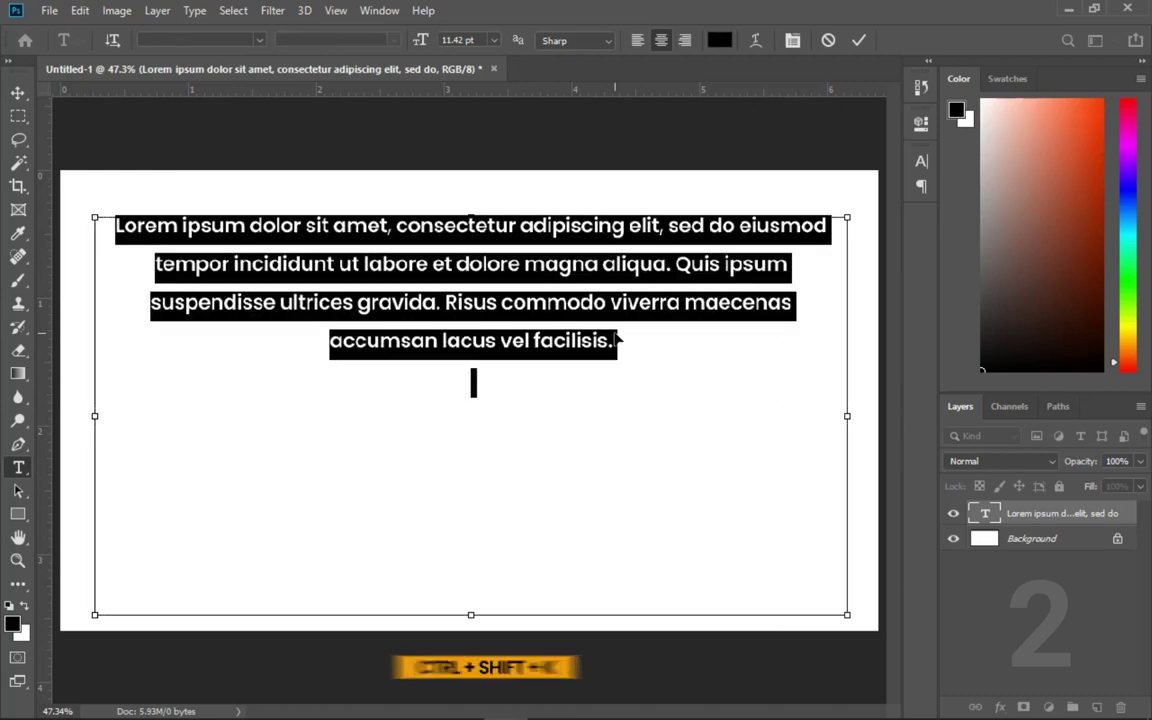
key("ctrl+shift+k")
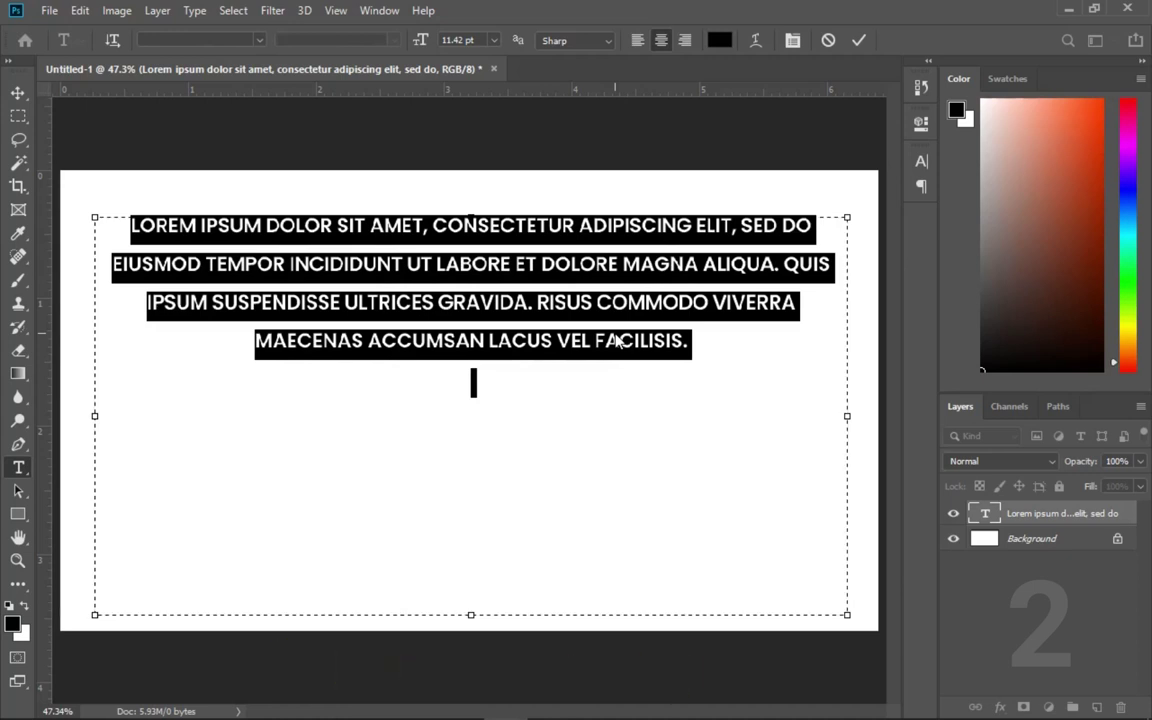
key("ctrl+shift+k")
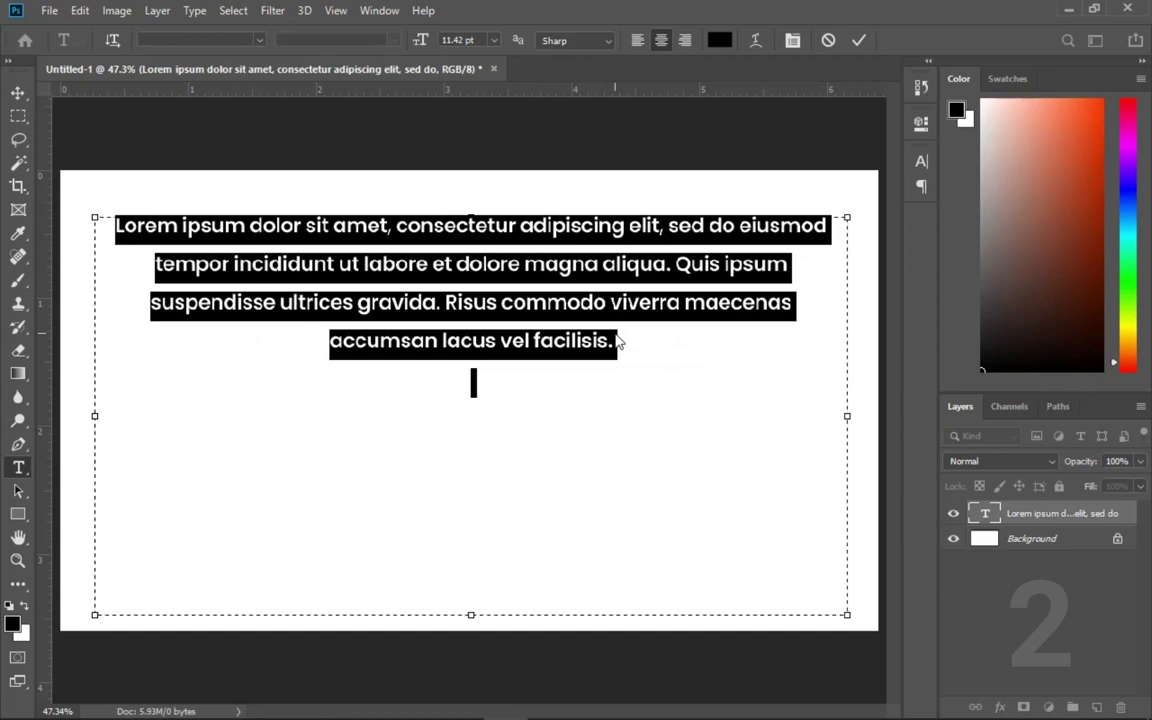
Step: Add a test line 'KJDSAFDADFAJD' beneath the paragraph and select it
left_click(491, 419)
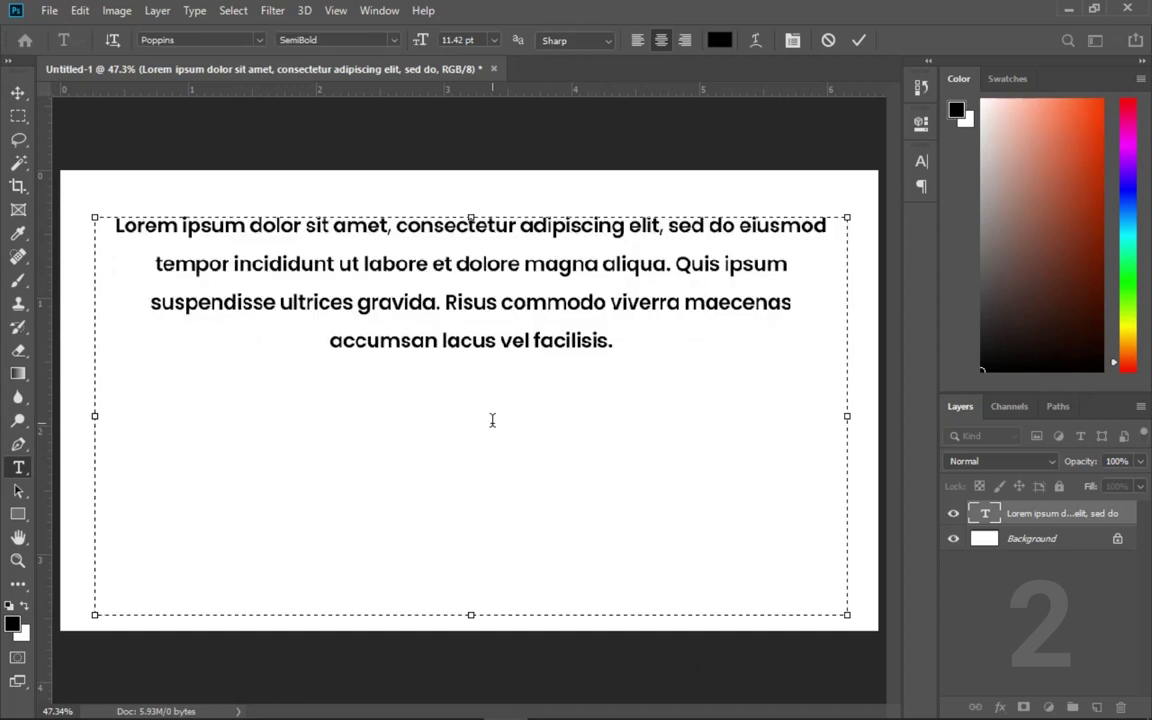
type("KJDSAFDADFAJD")
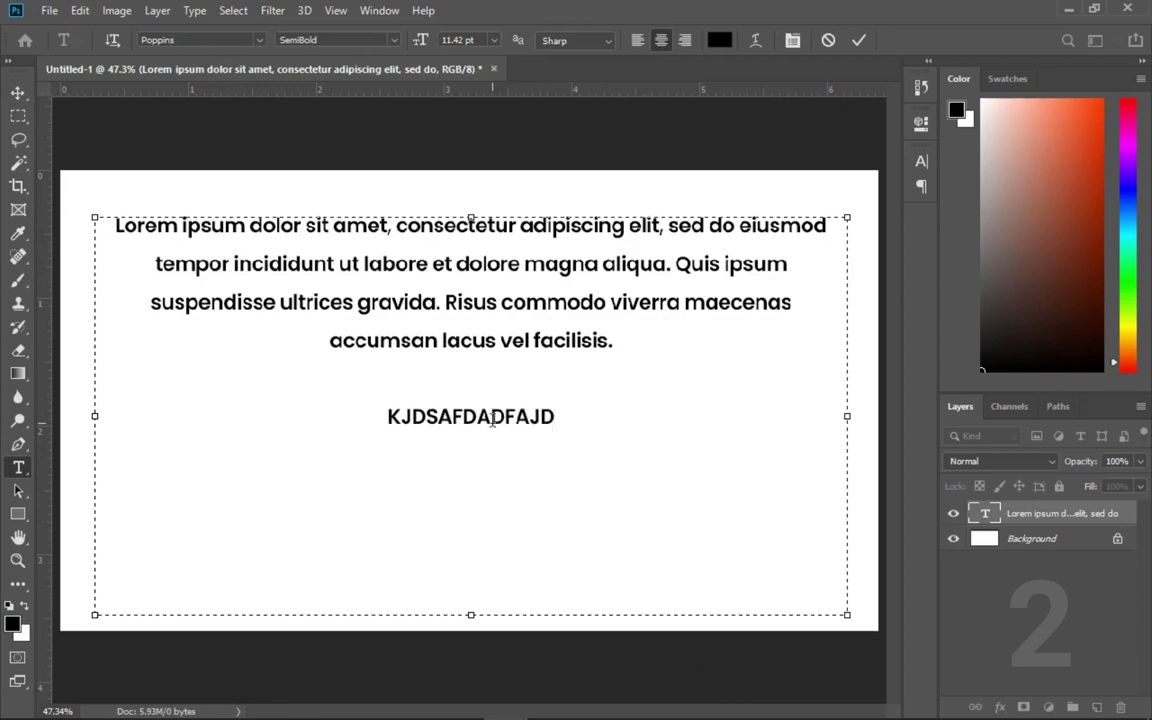
left_click_drag(584, 416, 389, 428)
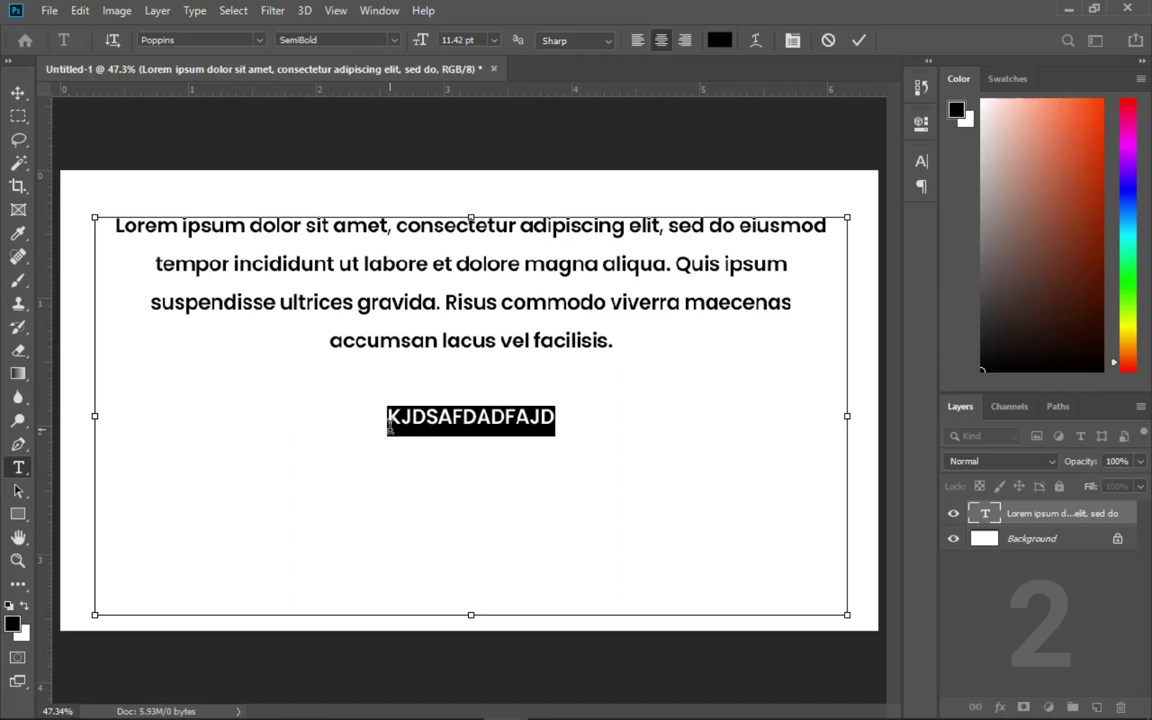
Step: Discard the test line, re-edit and commit the paragraph, then click out a placeholder text layer
key("Escape")
key("v")
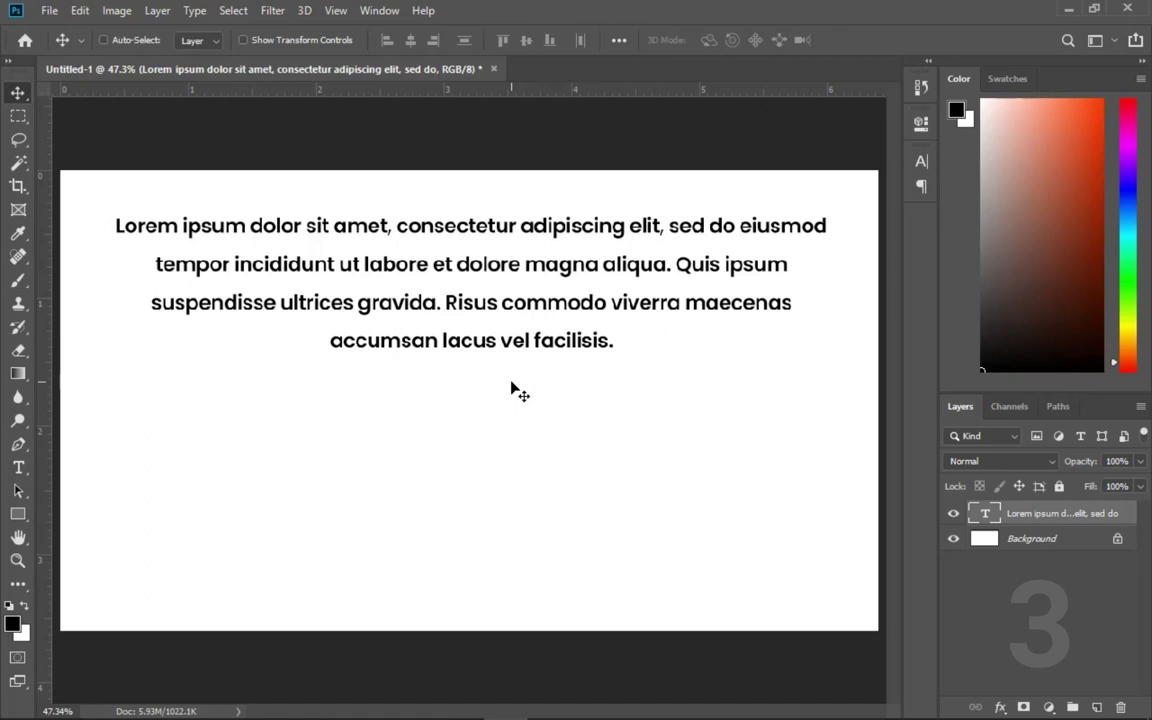
key("t")
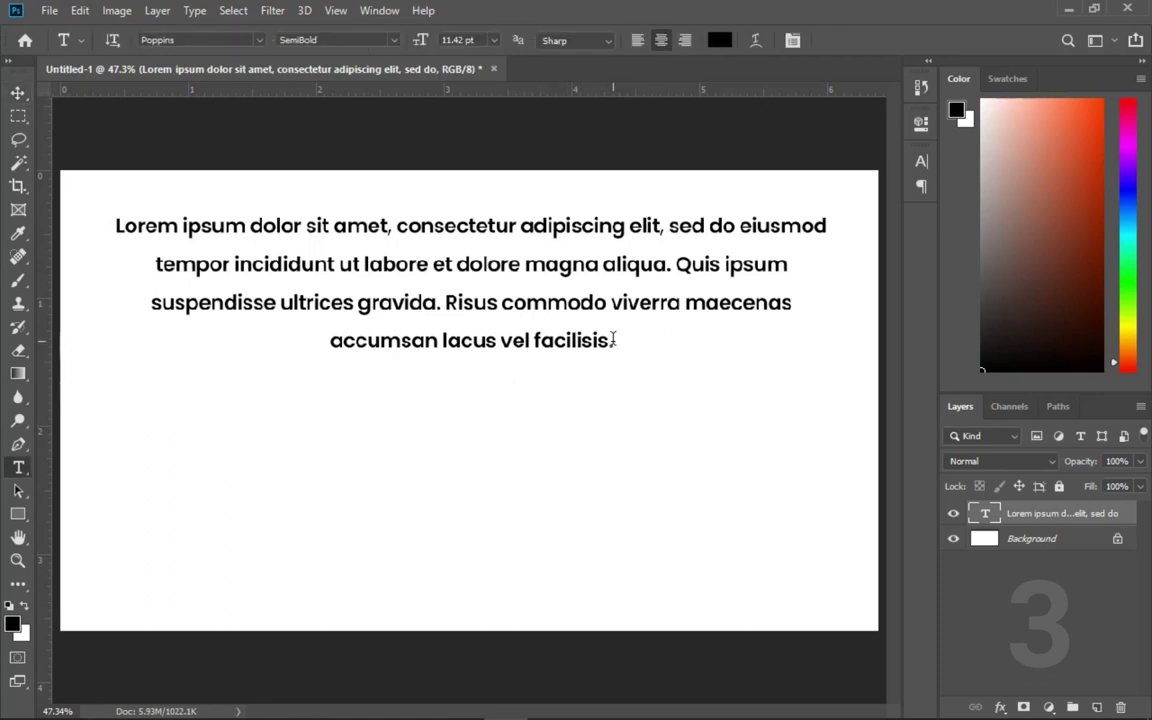
left_click(613, 340)
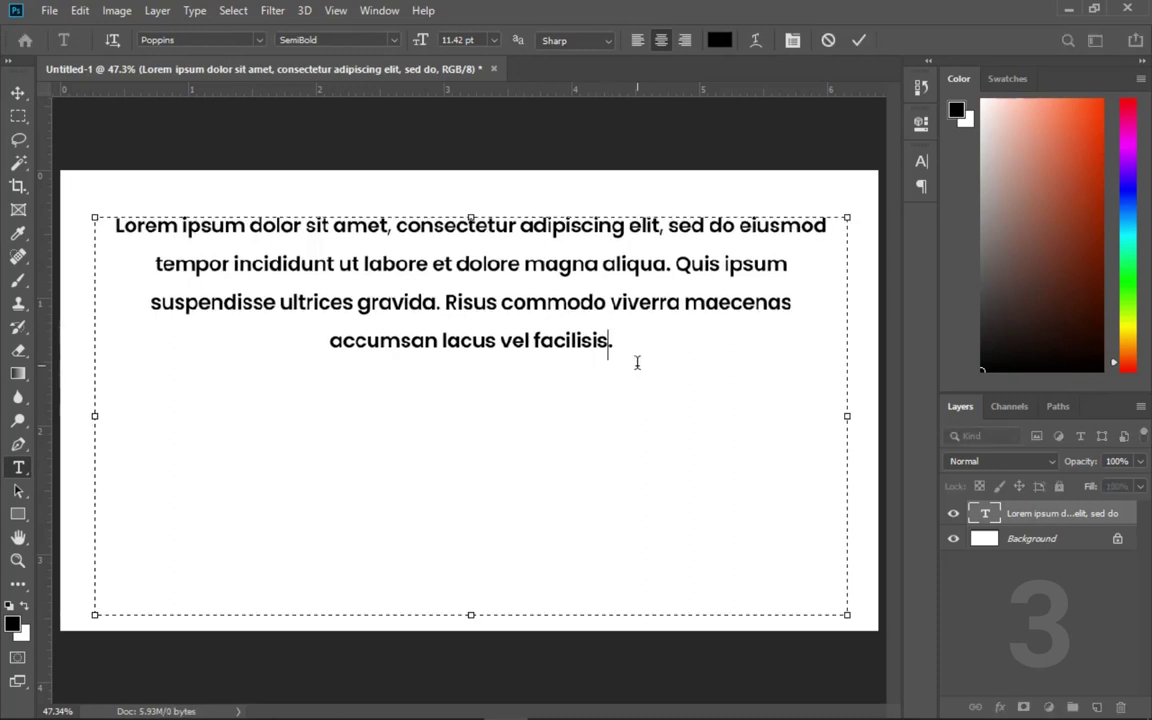
key("Left")
left_click(19, 94)
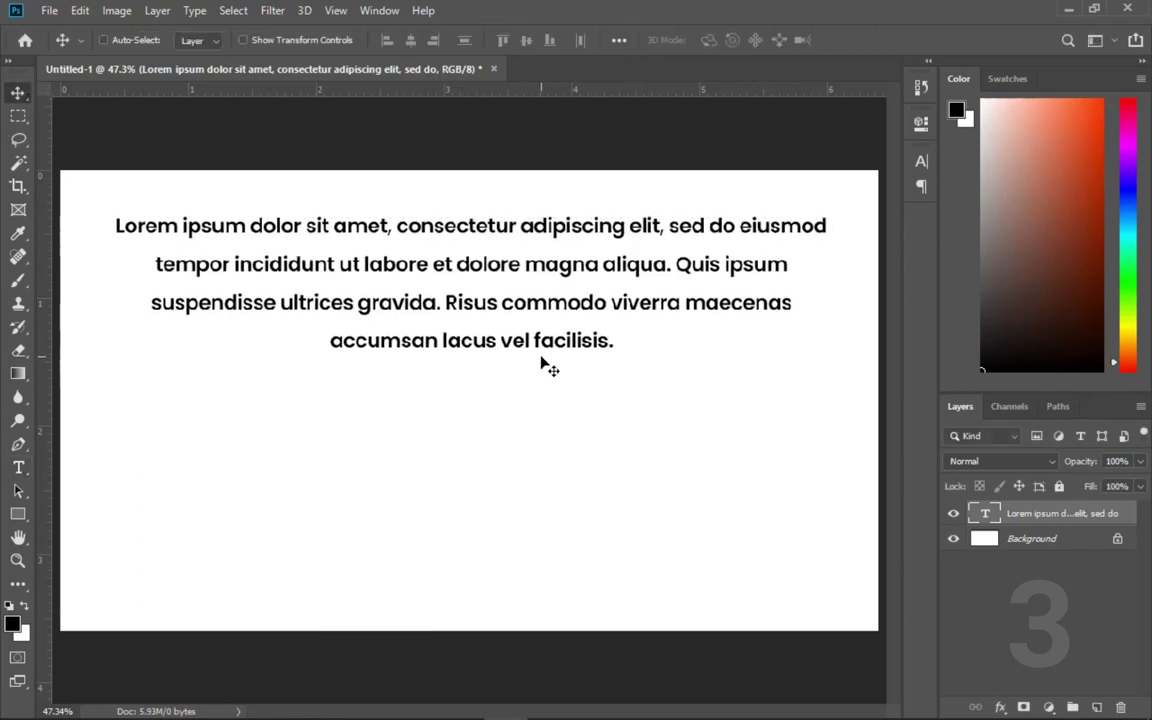
left_click(20, 467)
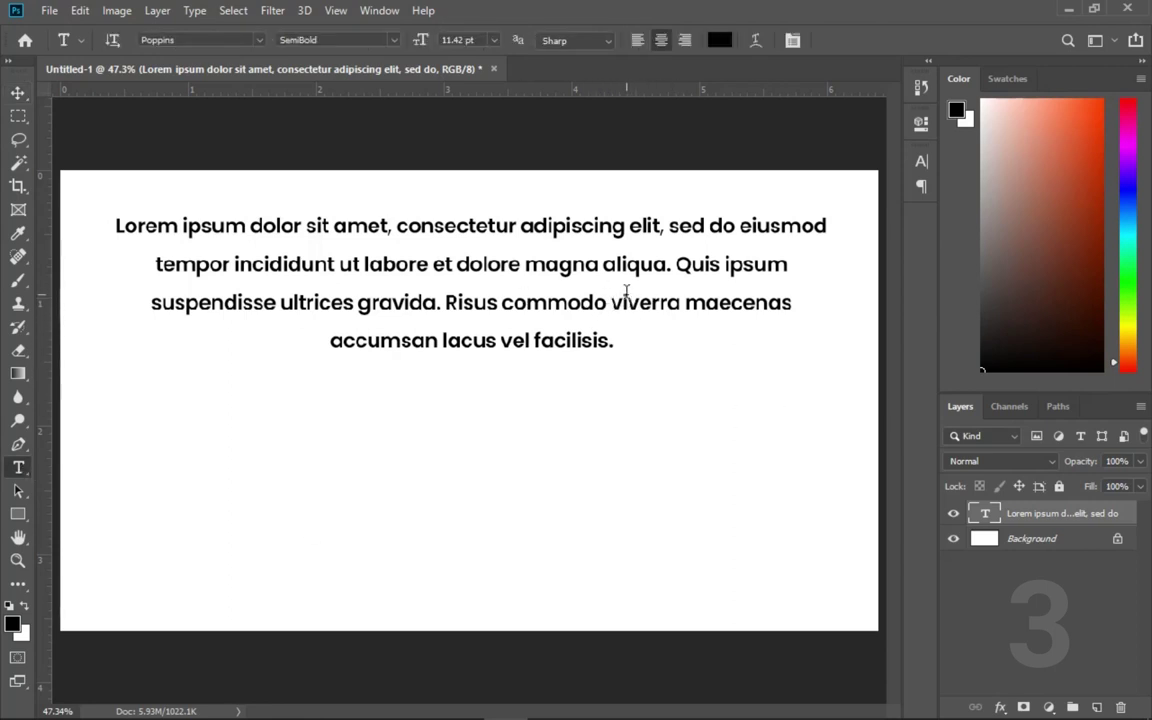
left_click(553, 287)
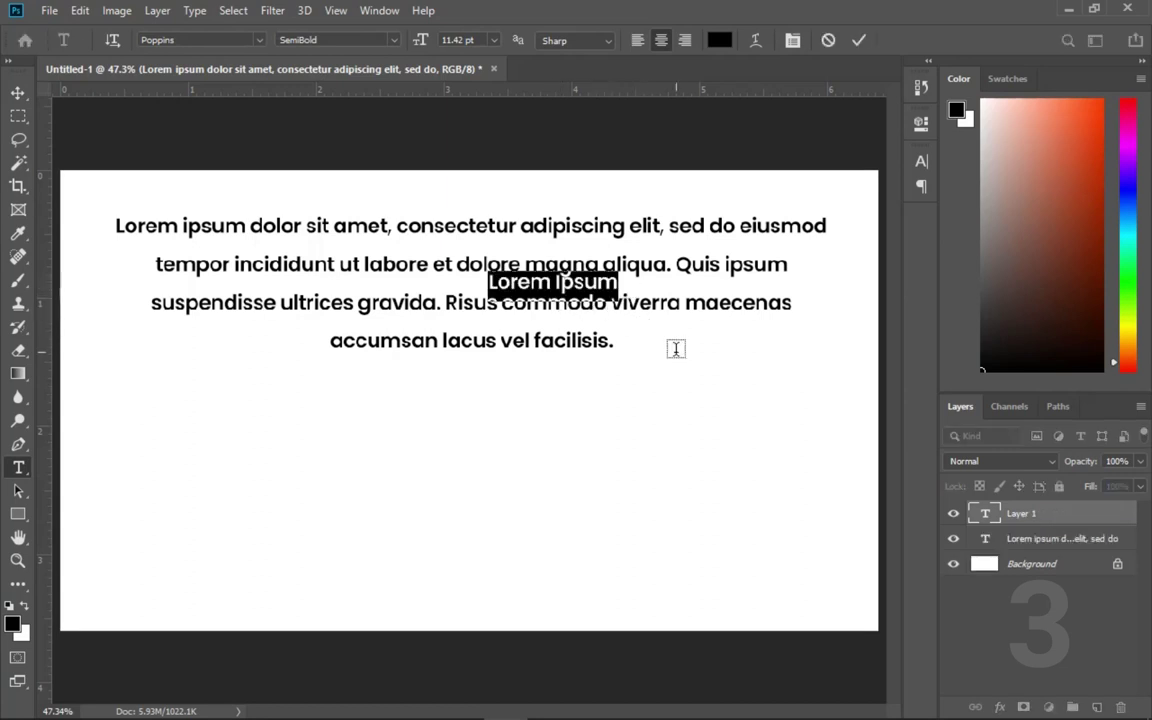
Step: Discard the placeholder layer and select 'vel facilisis.' in the paragraph
key("Escape")
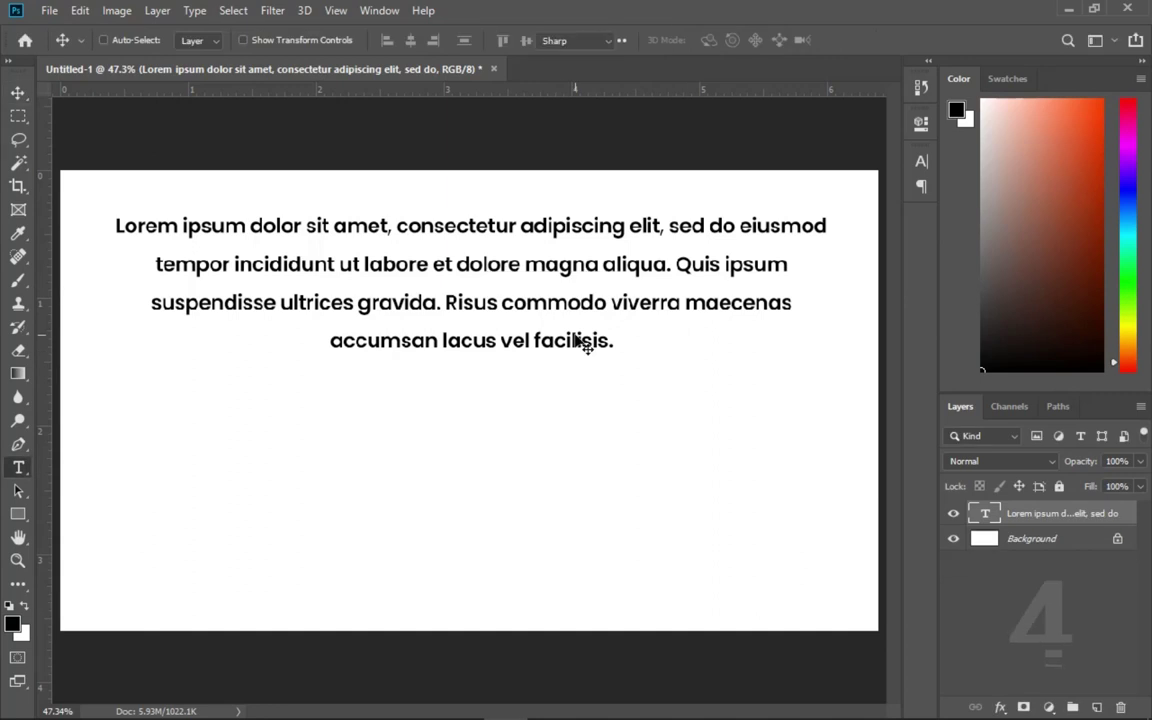
double_click(586, 336)
left_click(608, 345)
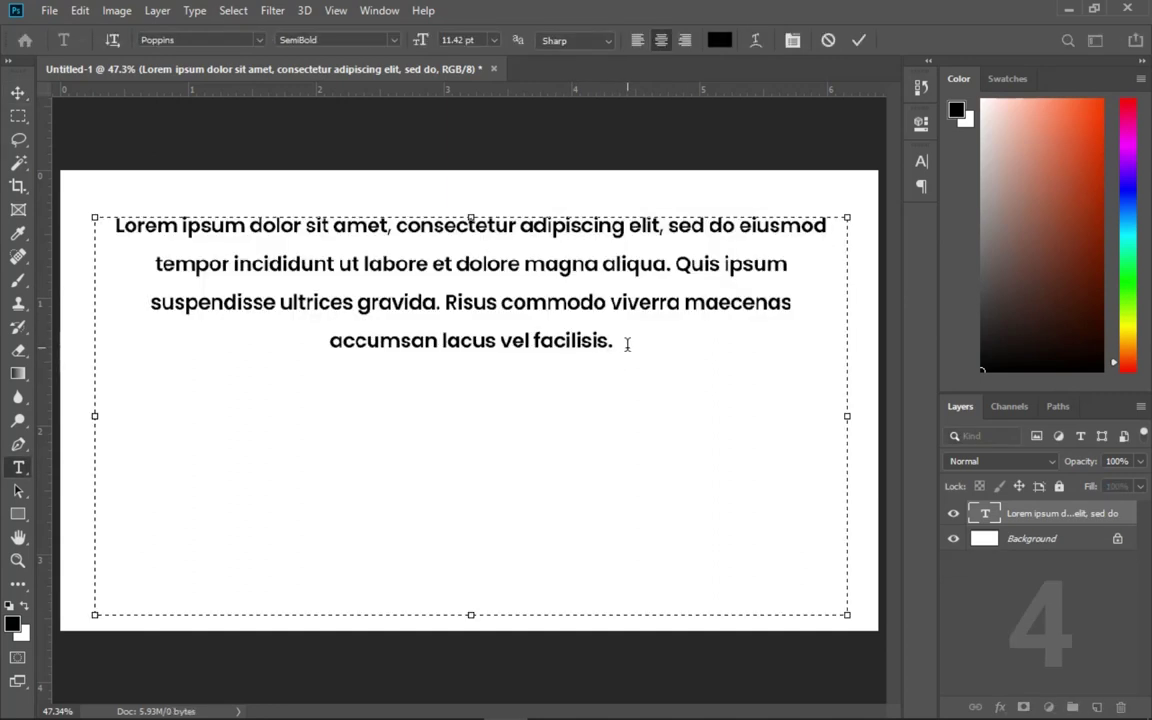
left_click_drag(625, 345, 502, 350)
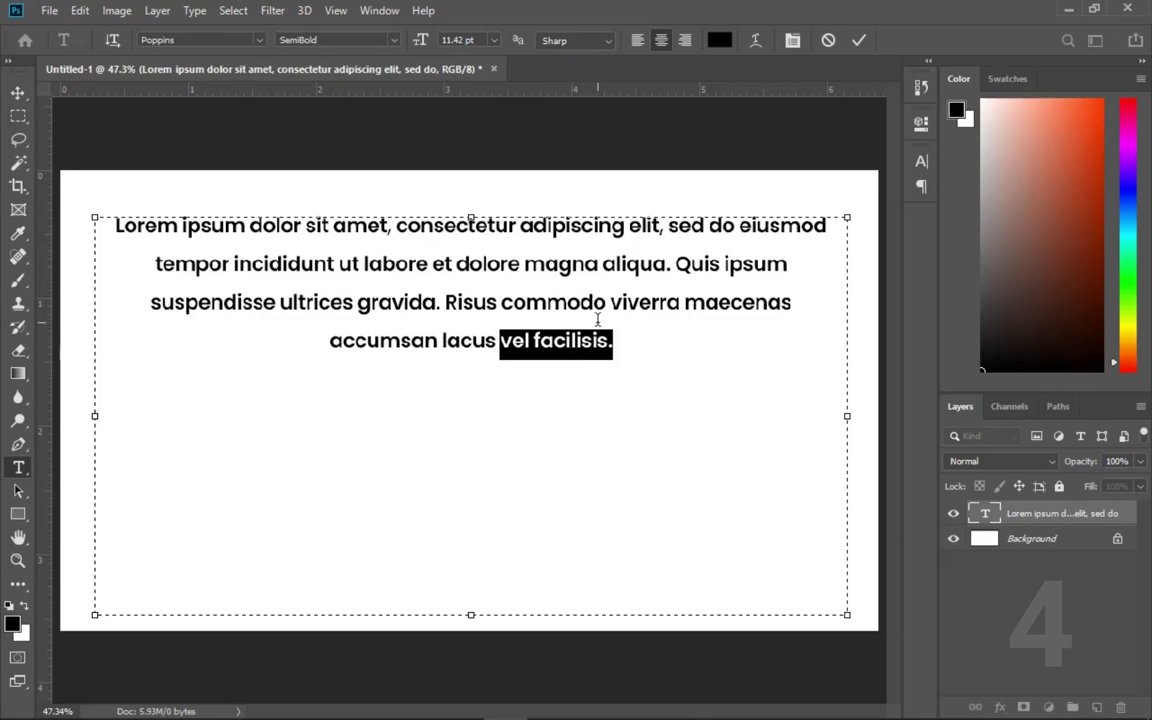
left_click(719, 41)
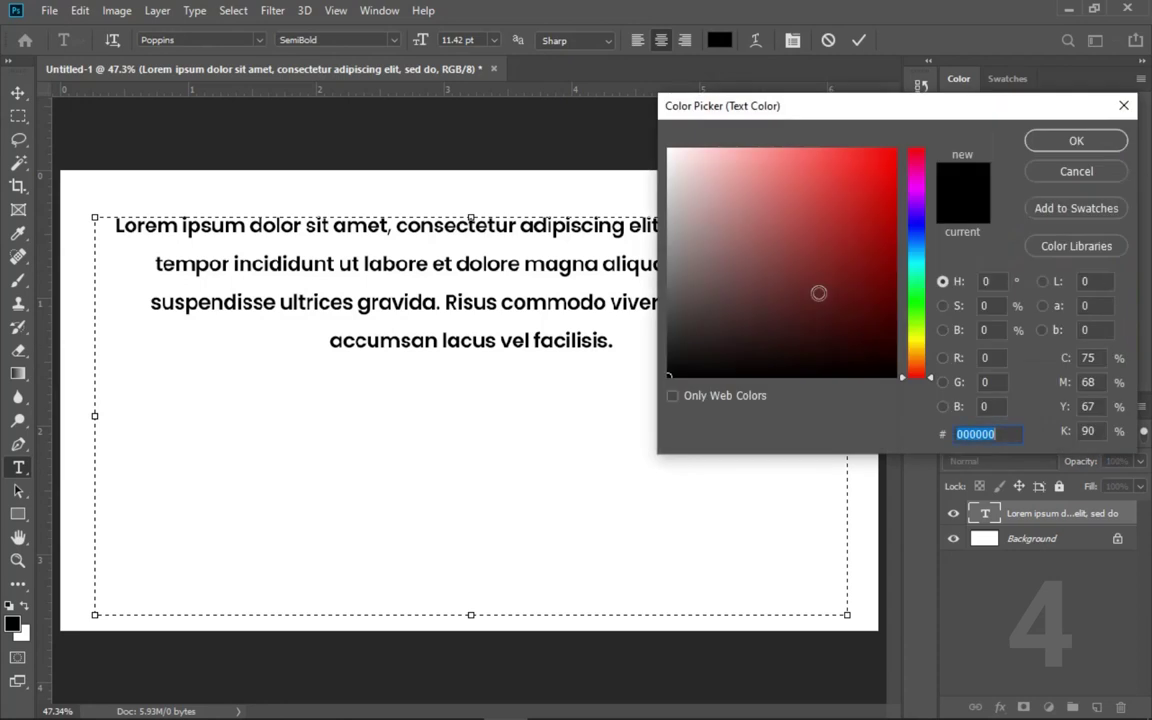
left_click(1075, 141)
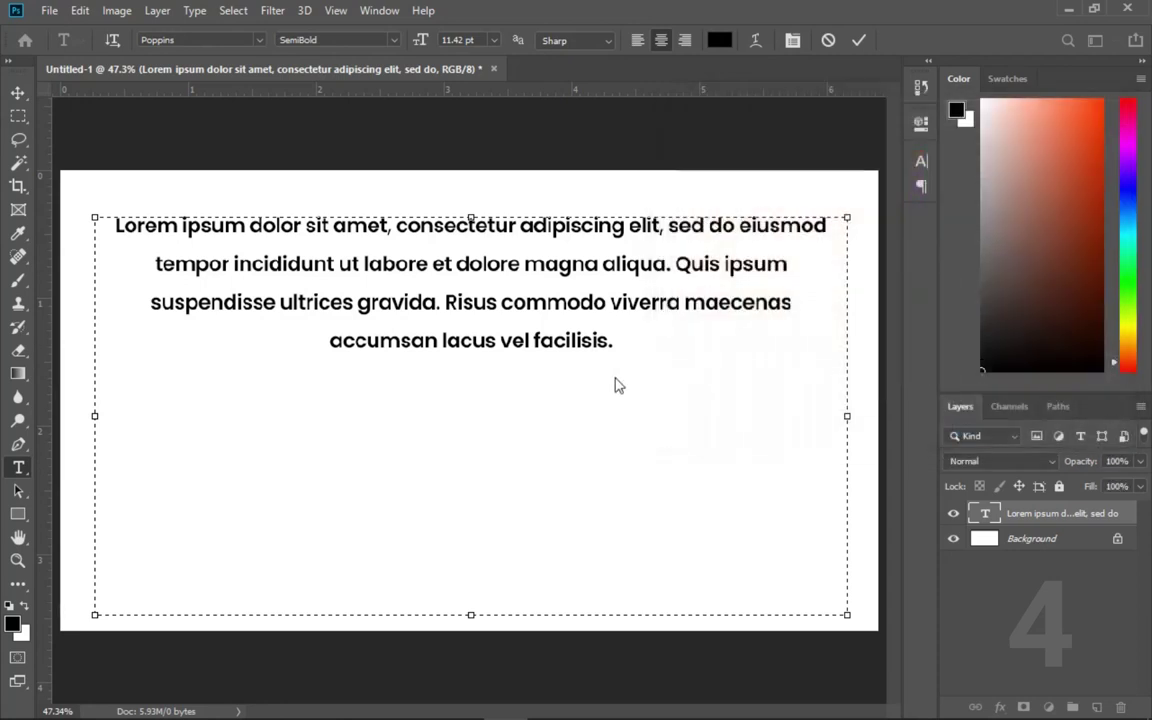
Step: Colour 'vel facilisis.' red (ff0000), hiding the selection highlight with Ctrl+H
left_click_drag(635, 346, 499, 337)
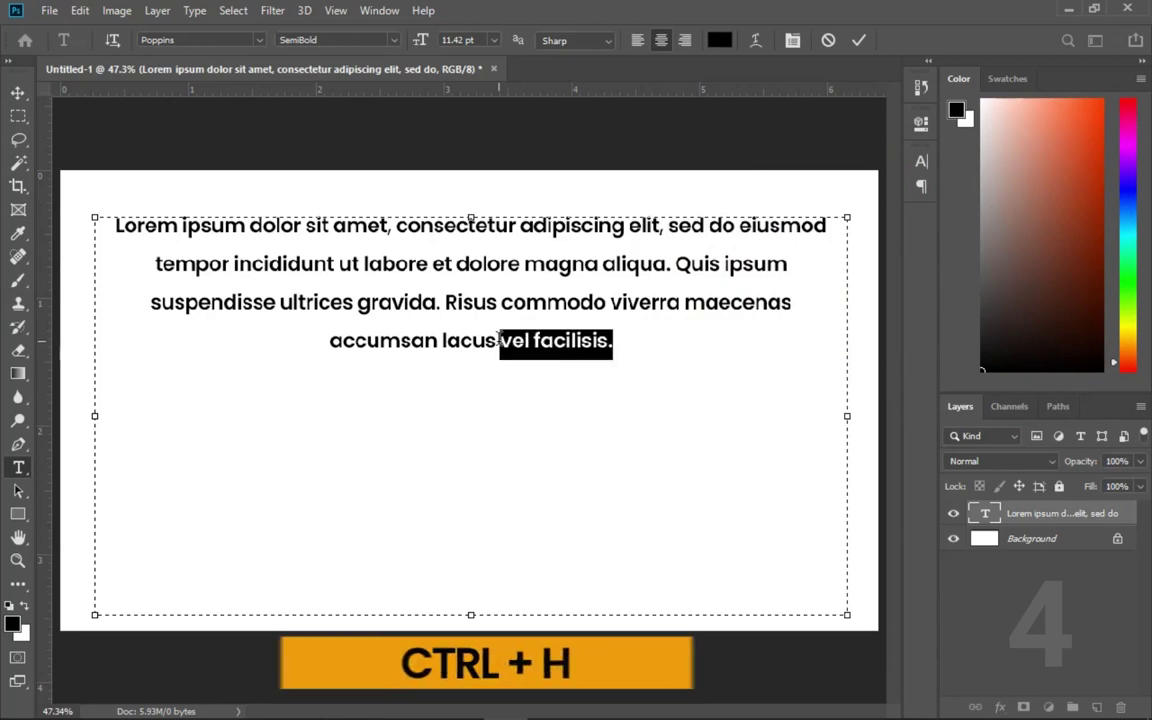
key("ctrl+h")
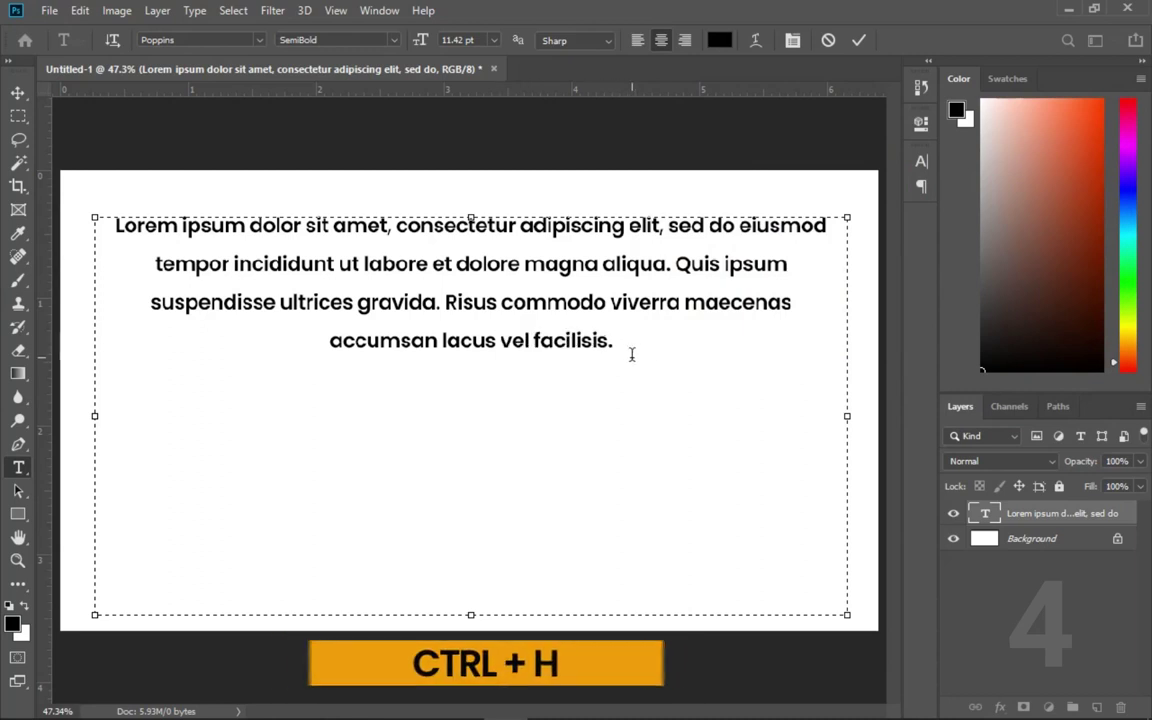
left_click(719, 40)
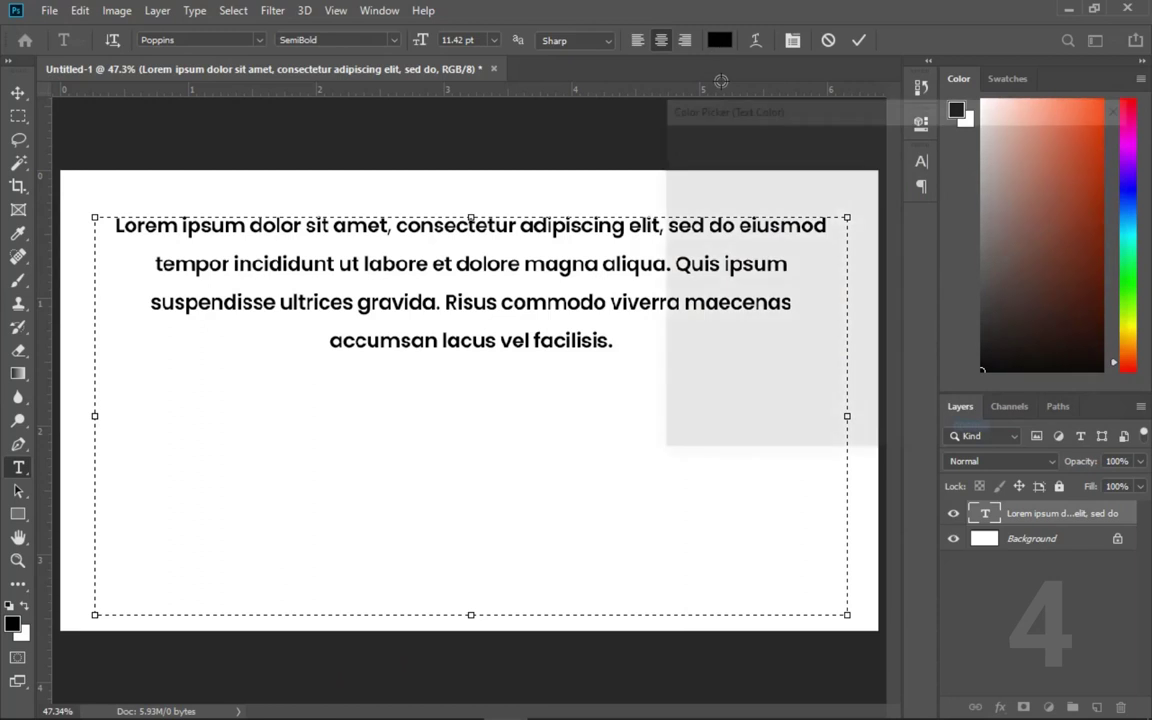
type("ff0000")
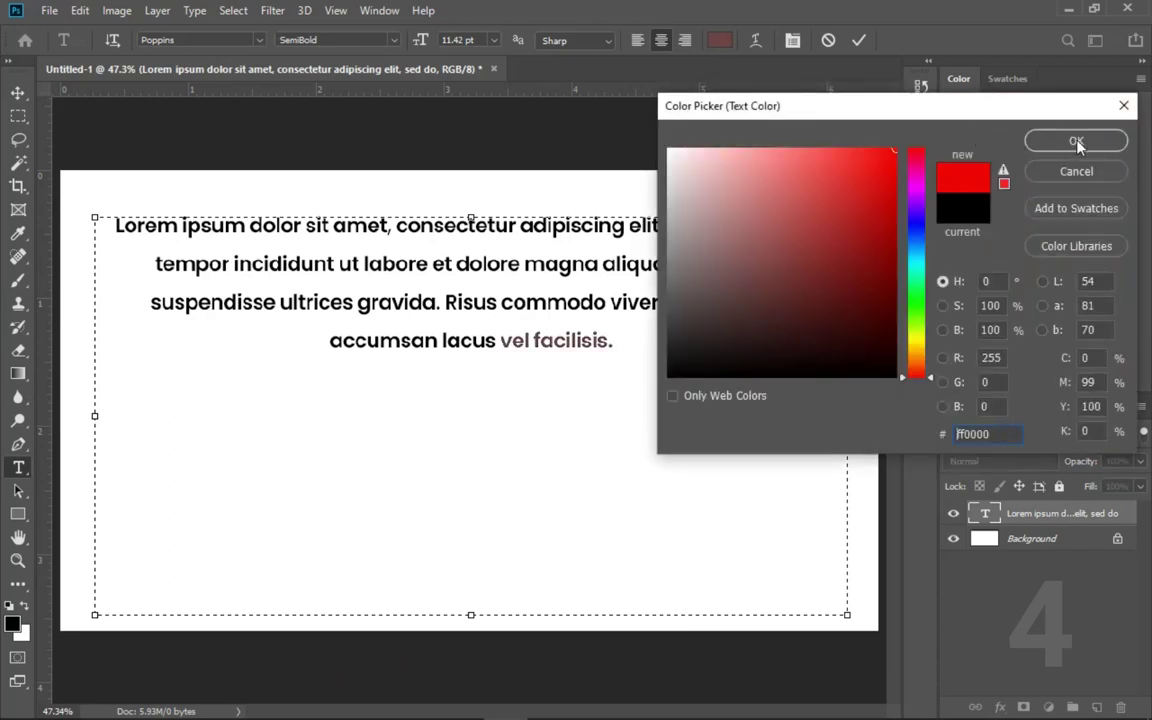
left_click(1076, 142)
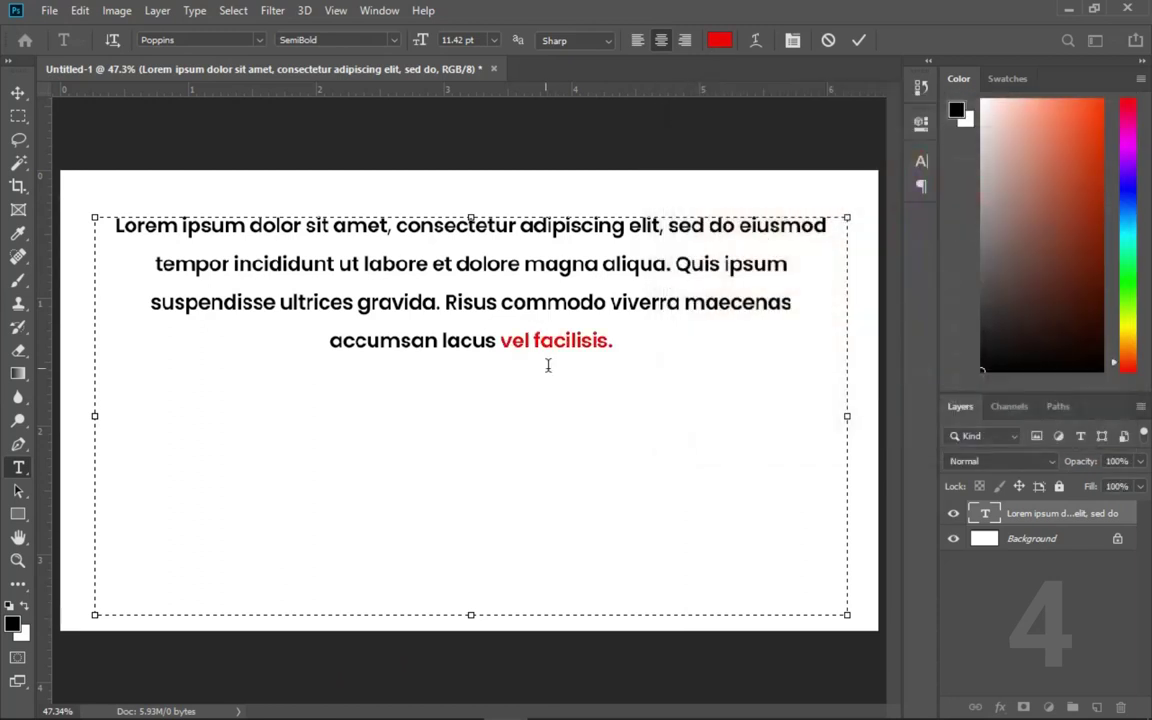
key("ctrl+Return")
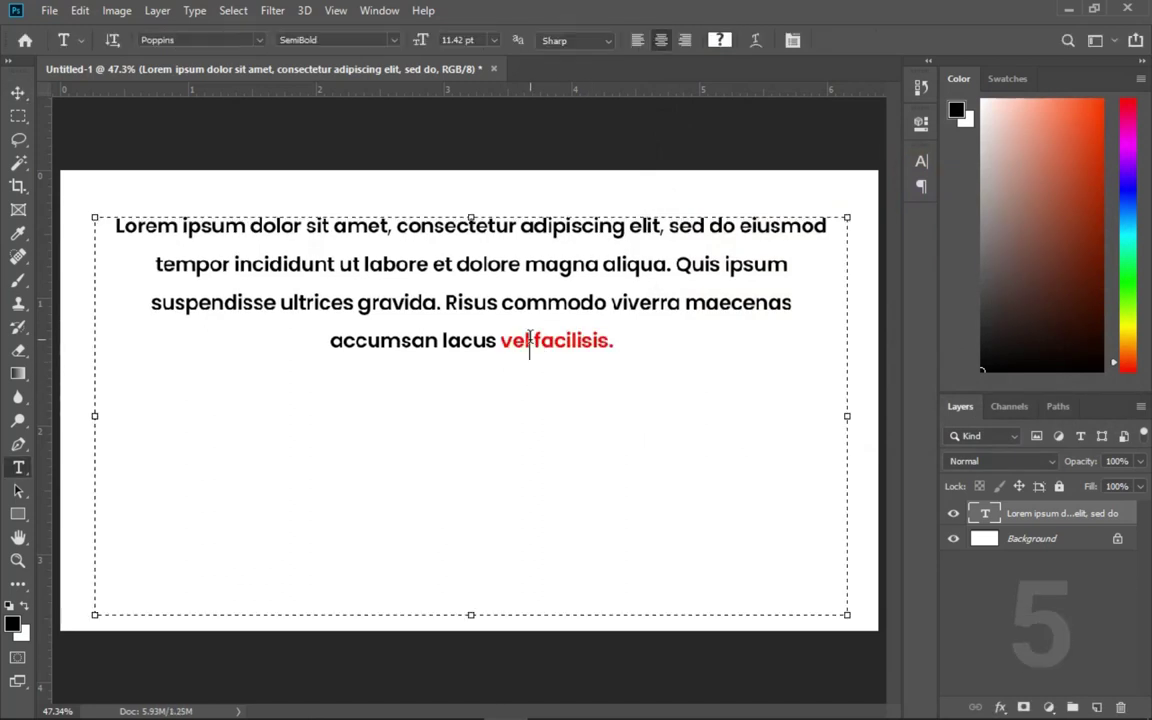
Step: Ctrl-drag the paragraph text box left and down, then back up, and commit
key("ctrl+a")
left_click(527, 342)
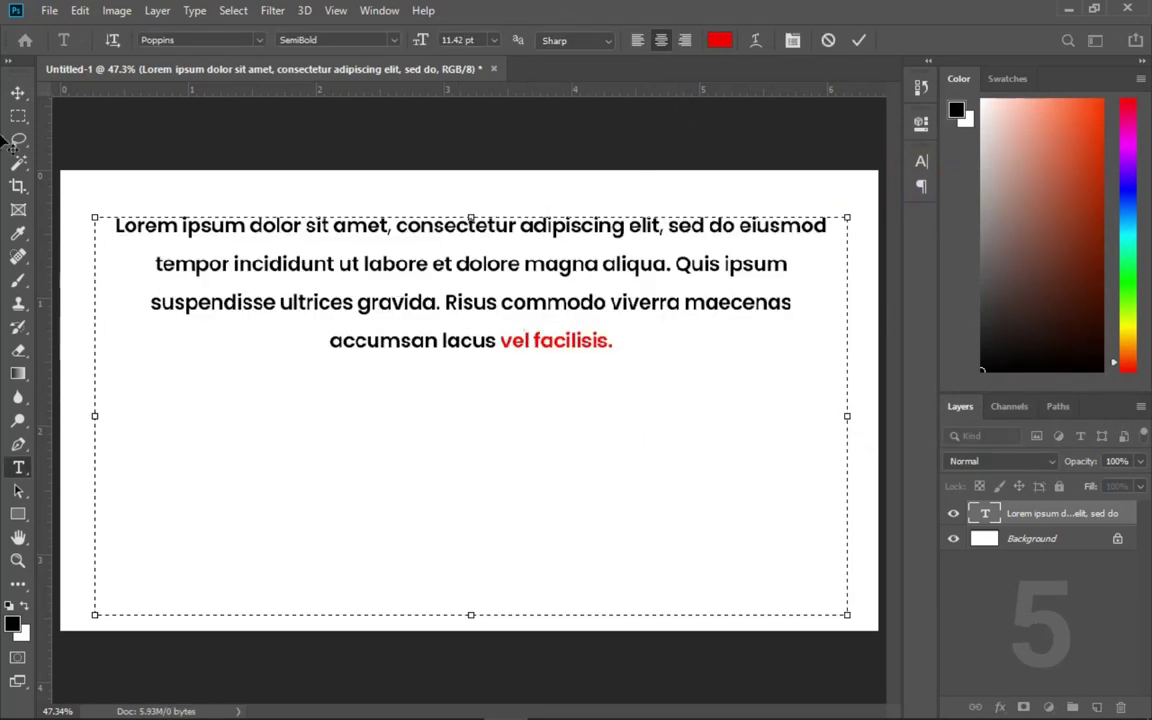
left_click(542, 320)
left_click_drag(552, 194, 490, 244)
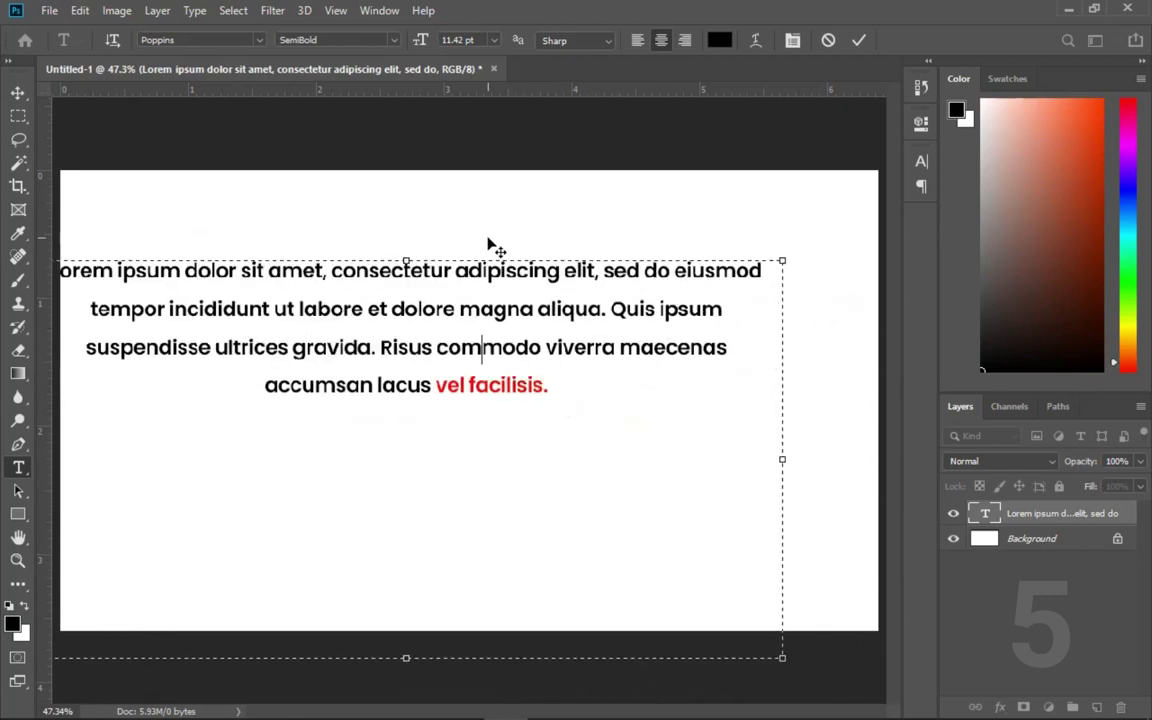
left_click_drag(490, 244, 524, 200)
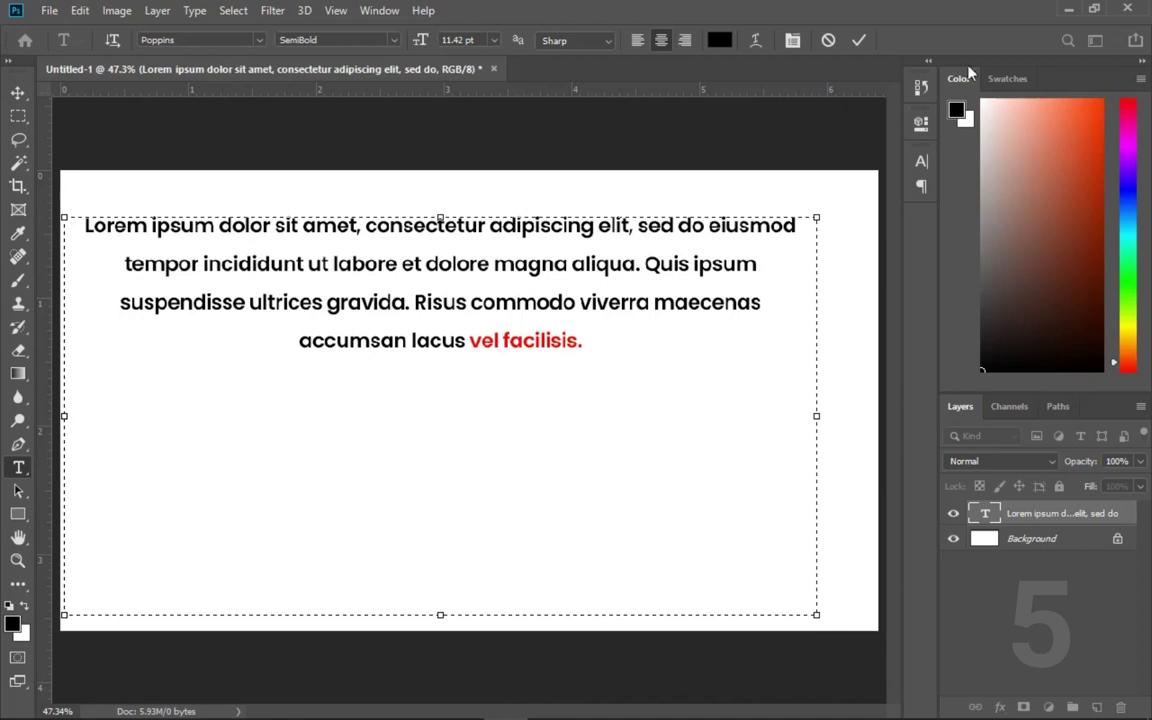
key("ctrl+Return")
Step: Nudge the paragraph right with the Move tool, then undo that nudge
key("v")
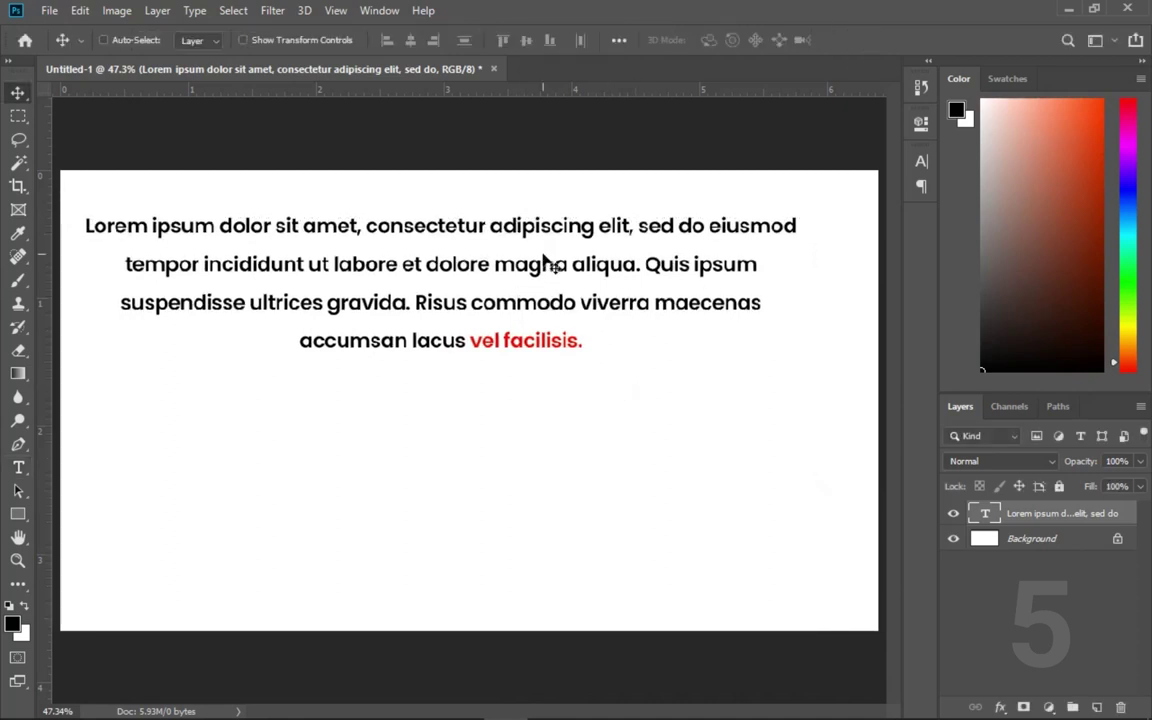
mouse_move(548, 262)
left_mouse_down()
mouse_move(579, 298)
mouse_move(573, 271)
left_mouse_up()
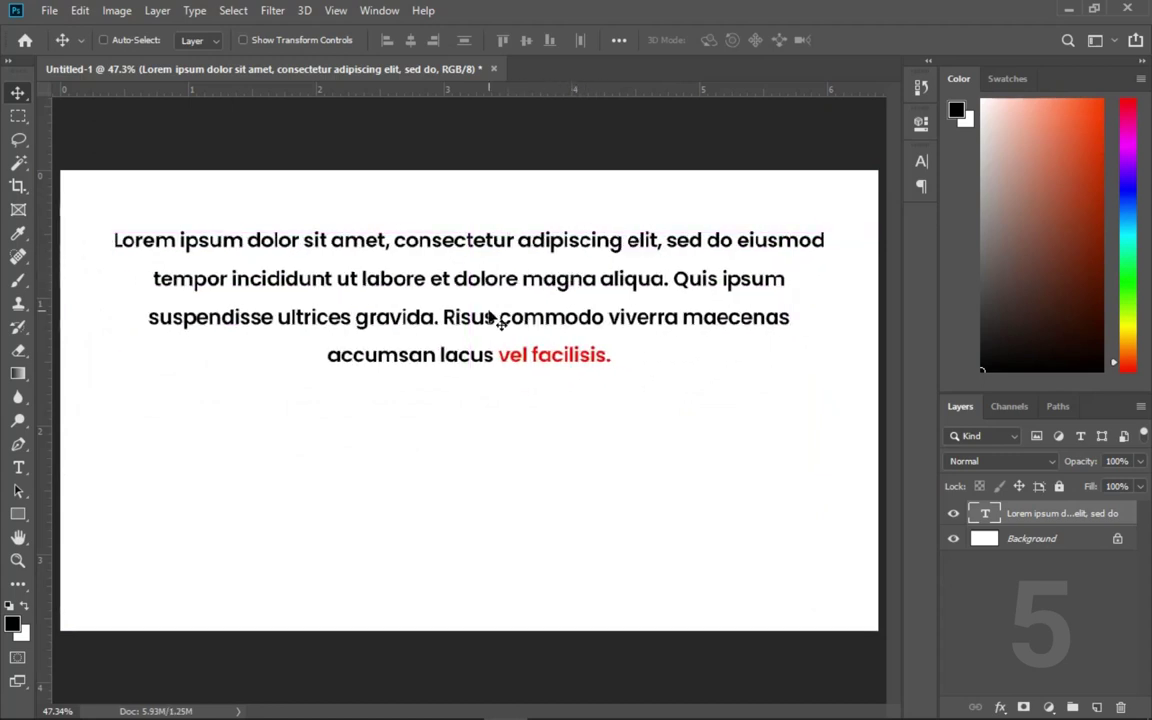
key("ctrl+z")
Step: Try looser and tighter leading with Alt+Down/Up, finishing on tighter line spacing
key("t")
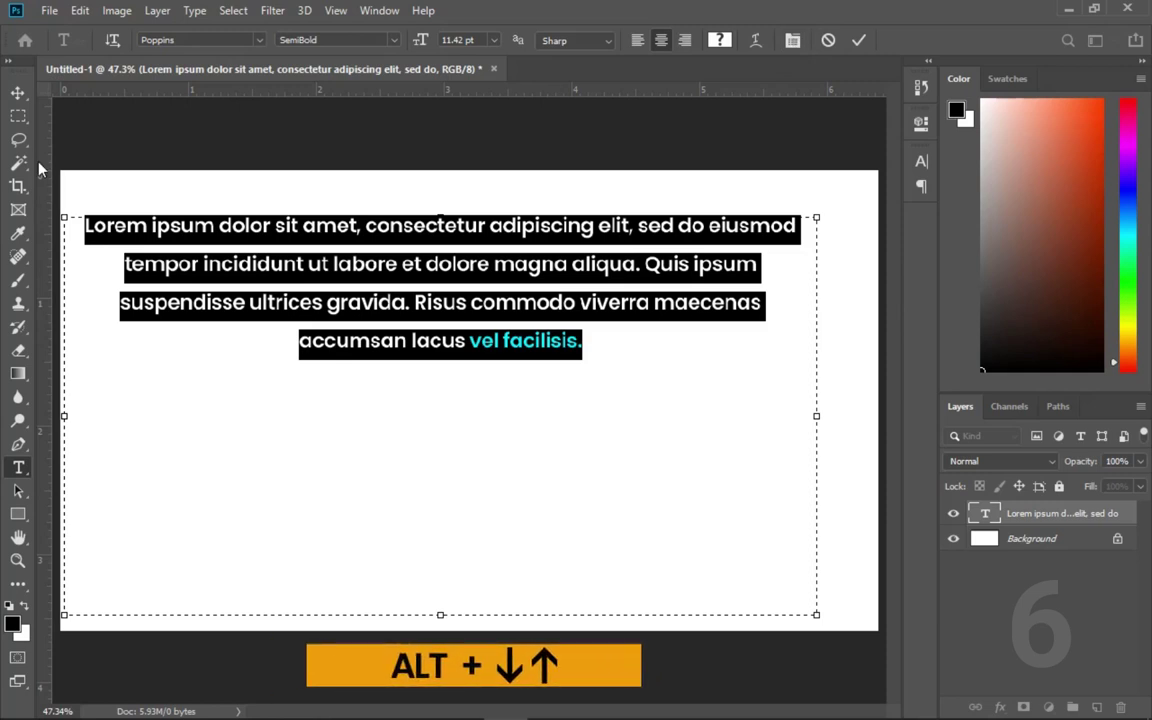
key("alt+Down")
key("alt+Down")
key("alt+Down")
key("alt+Down")
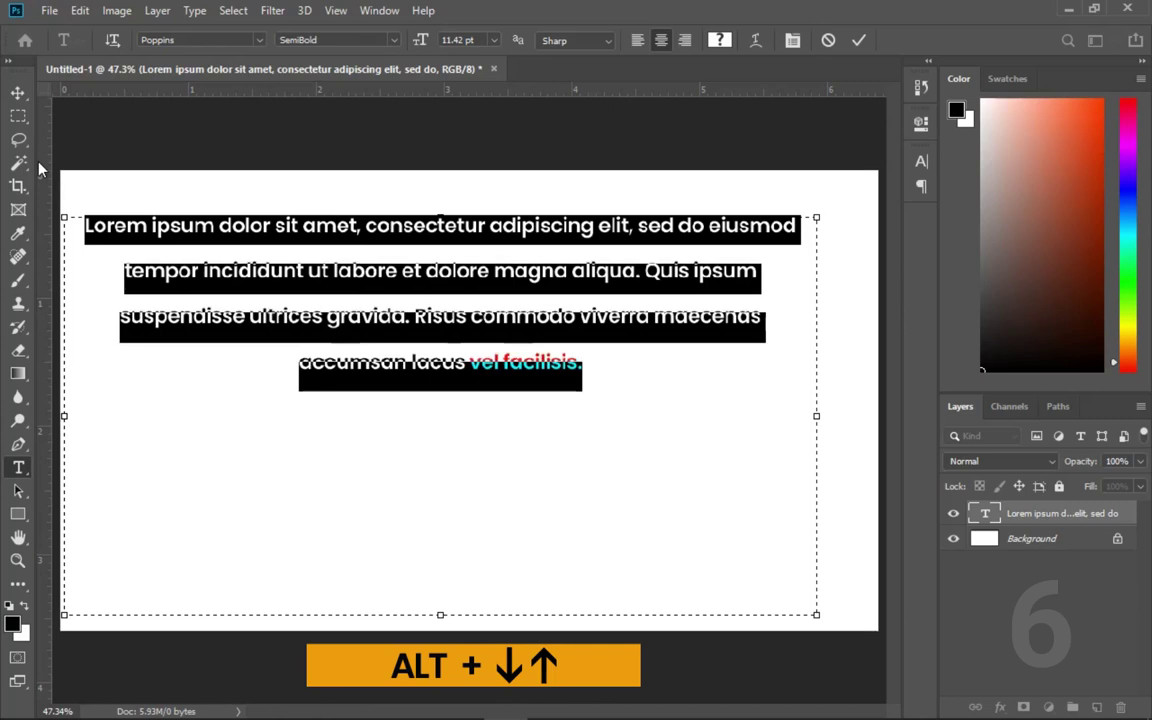
key("alt+Down")
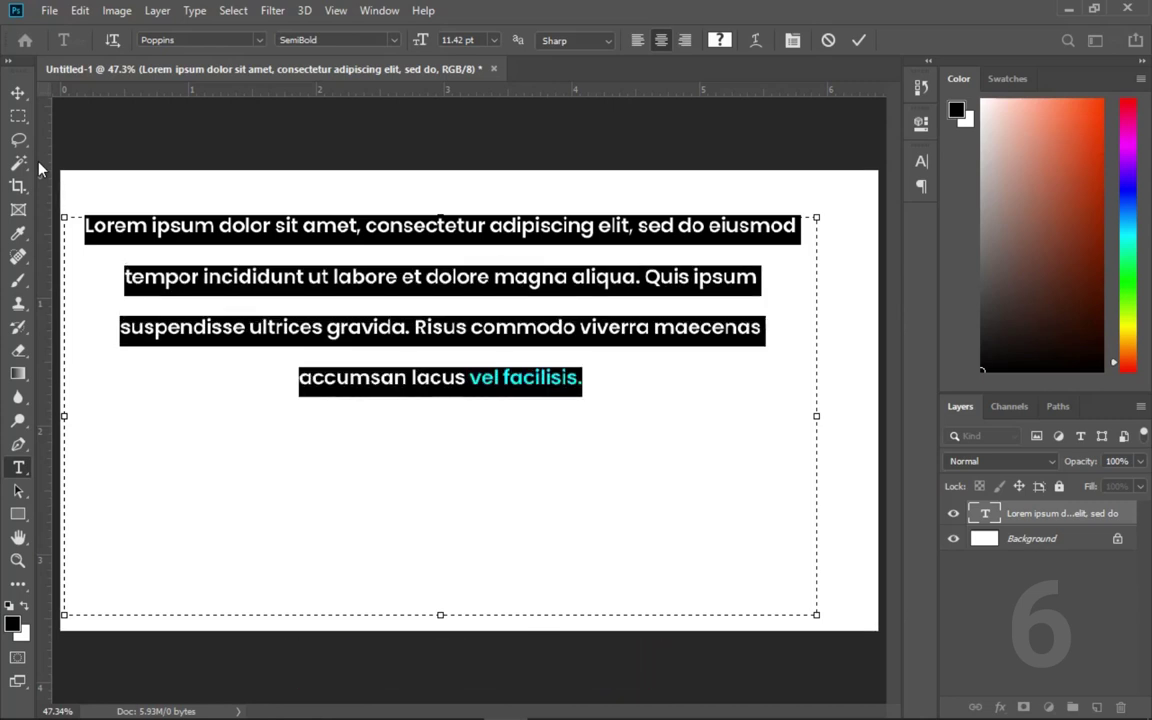
key("alt+Up")
key("alt+Up")
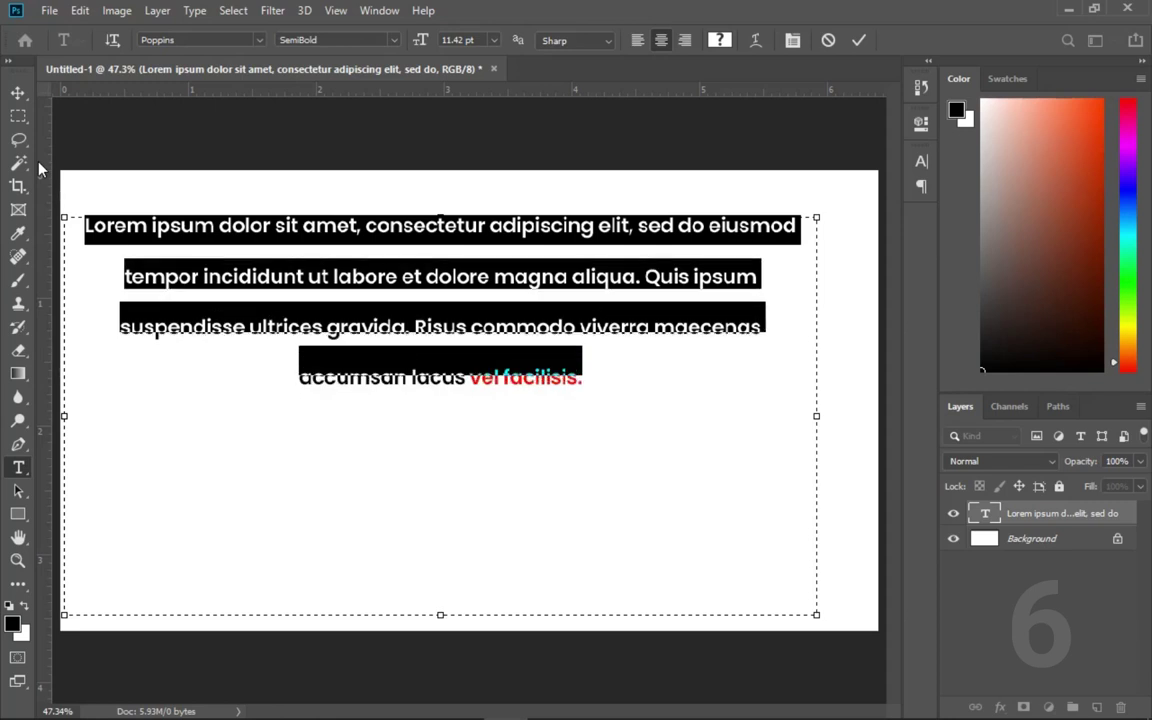
key("alt+Up")
key("alt+Up")
key("alt+Up")
key("alt+Up")
key("alt+Up")
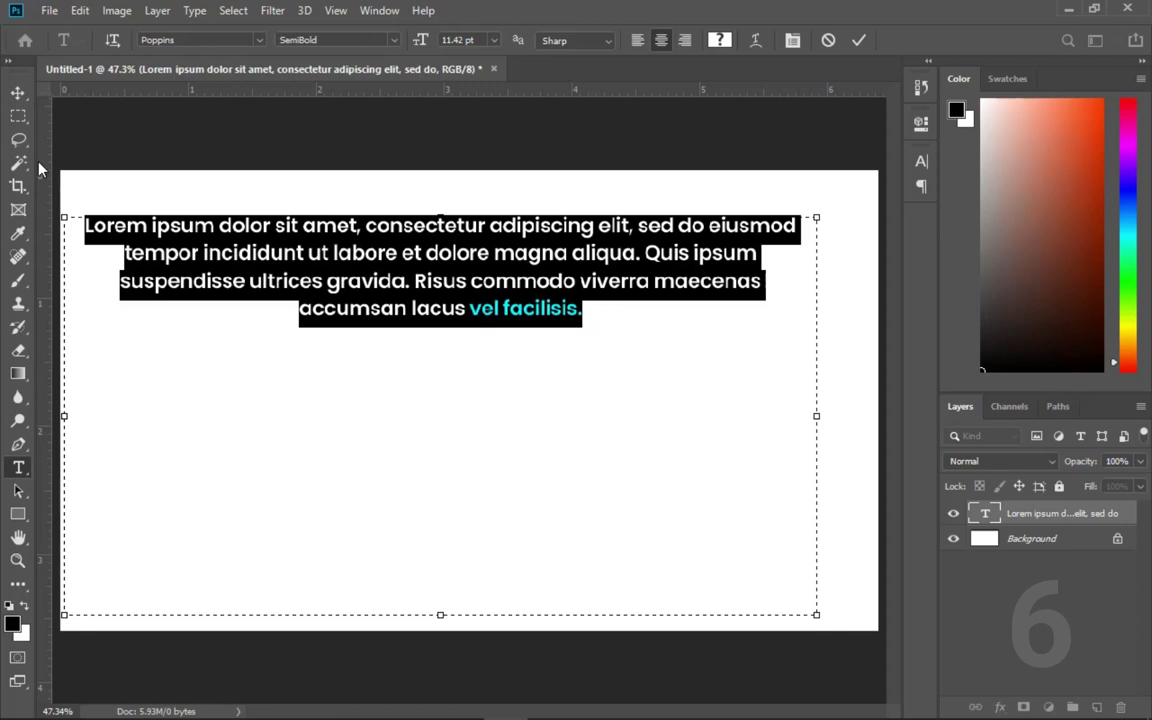
key("alt+Down")
key("alt+Down")
key("alt+Down")
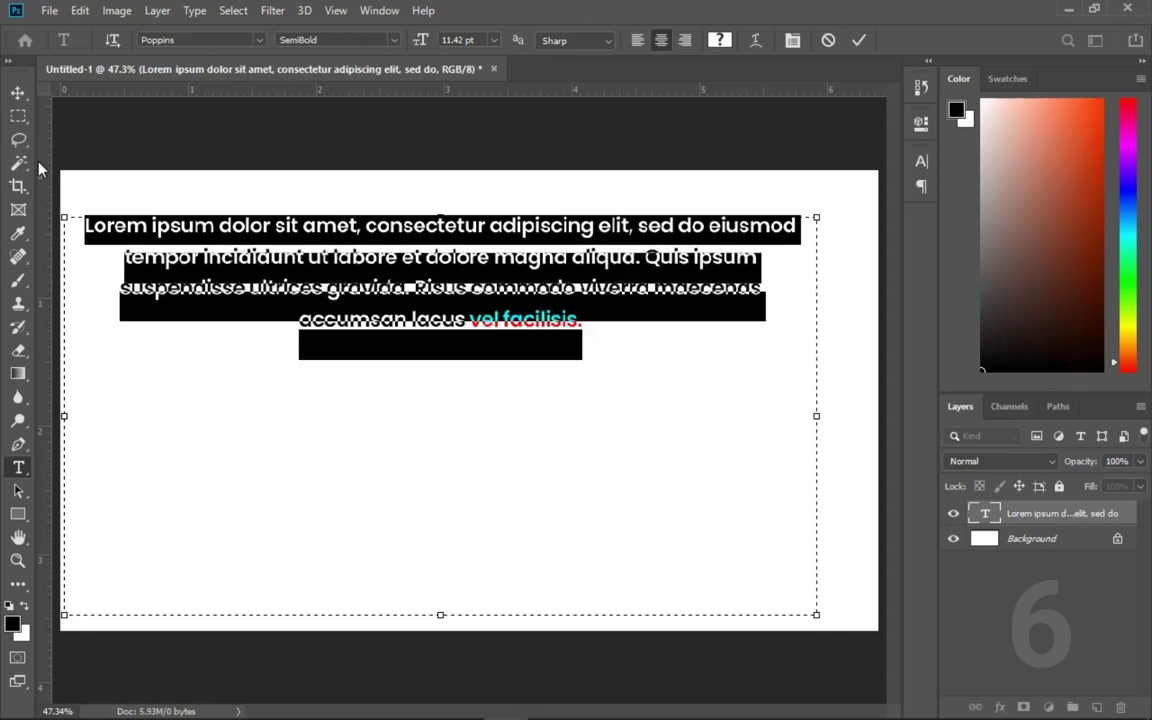
key("alt+Down")
key("alt+Down")
key("alt+Up")
key("alt+Up")
key("alt+Up")
key("alt+Up")
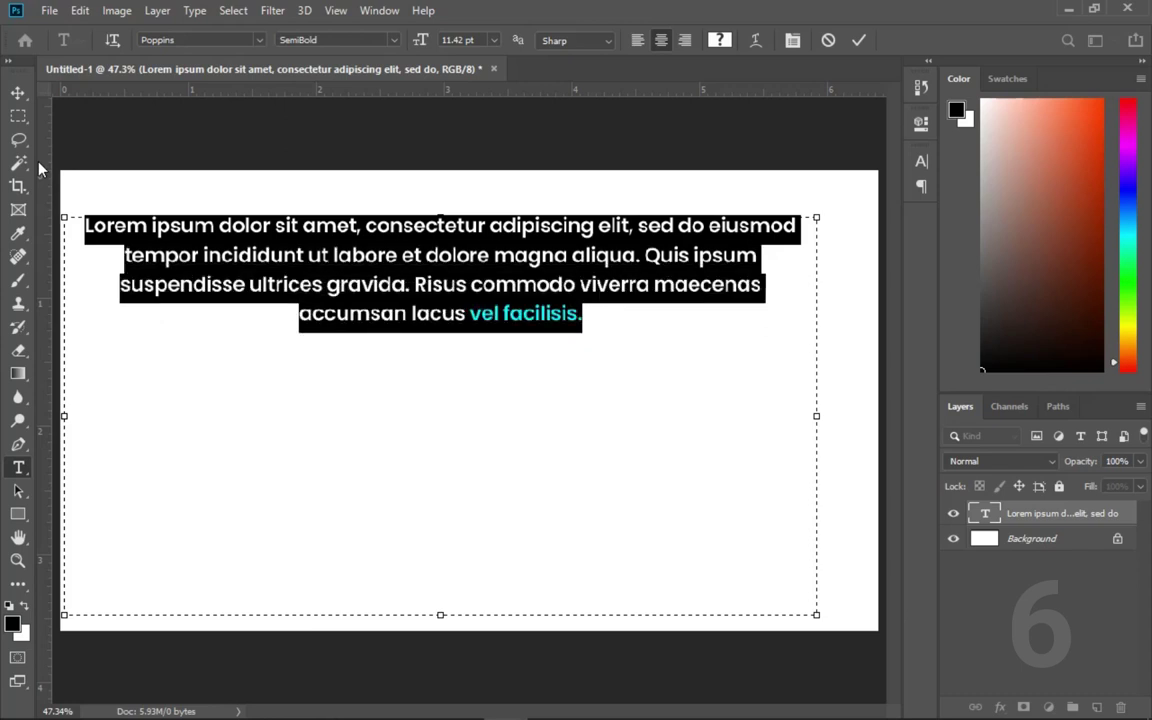
key("alt+Up")
key("alt+Up")
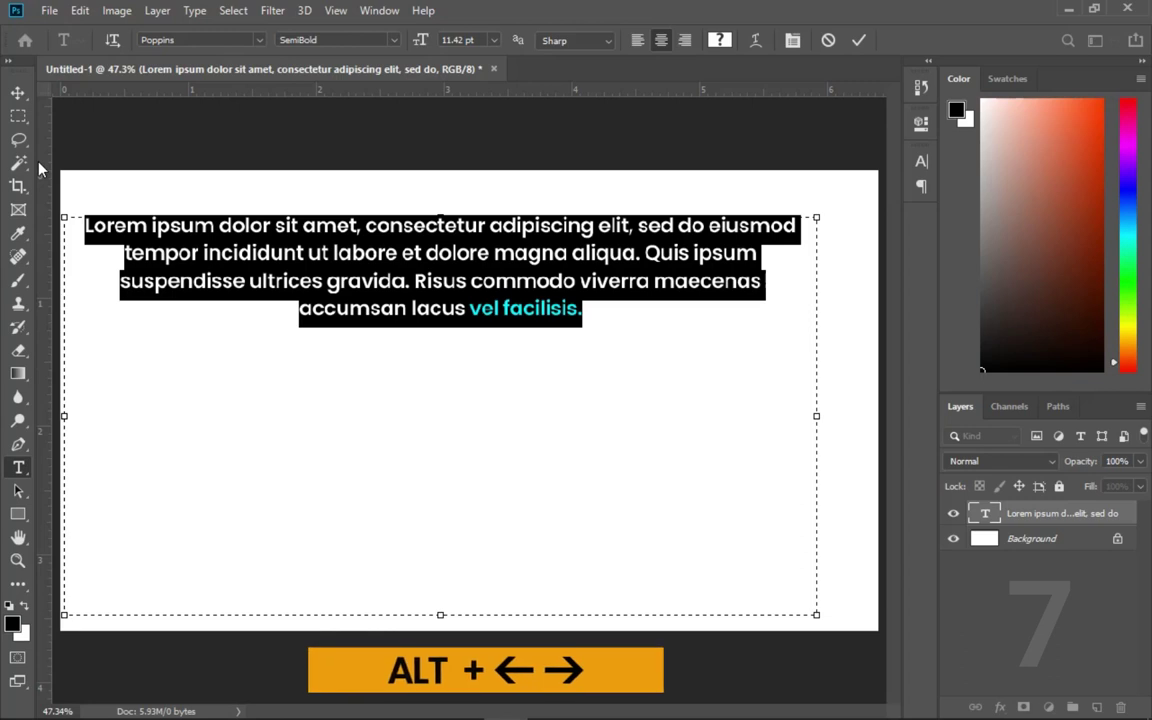
Step: Widen tracking six steps with Alt+Right, then tighten it three steps with Alt+Left
key("alt+Right")
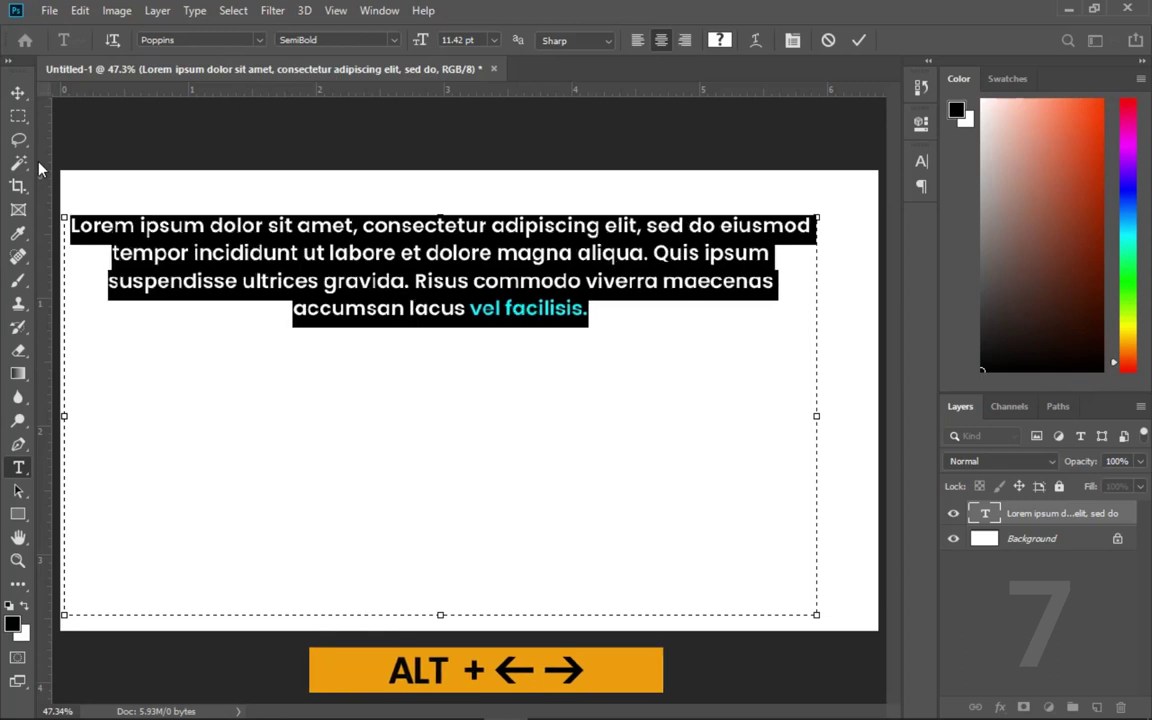
key("alt+Right")
key("alt+Right")
key("alt+Right")
key("alt+Right")
key("alt+Right")
key("alt+Right")
key("alt+Right")
key("alt+Right")
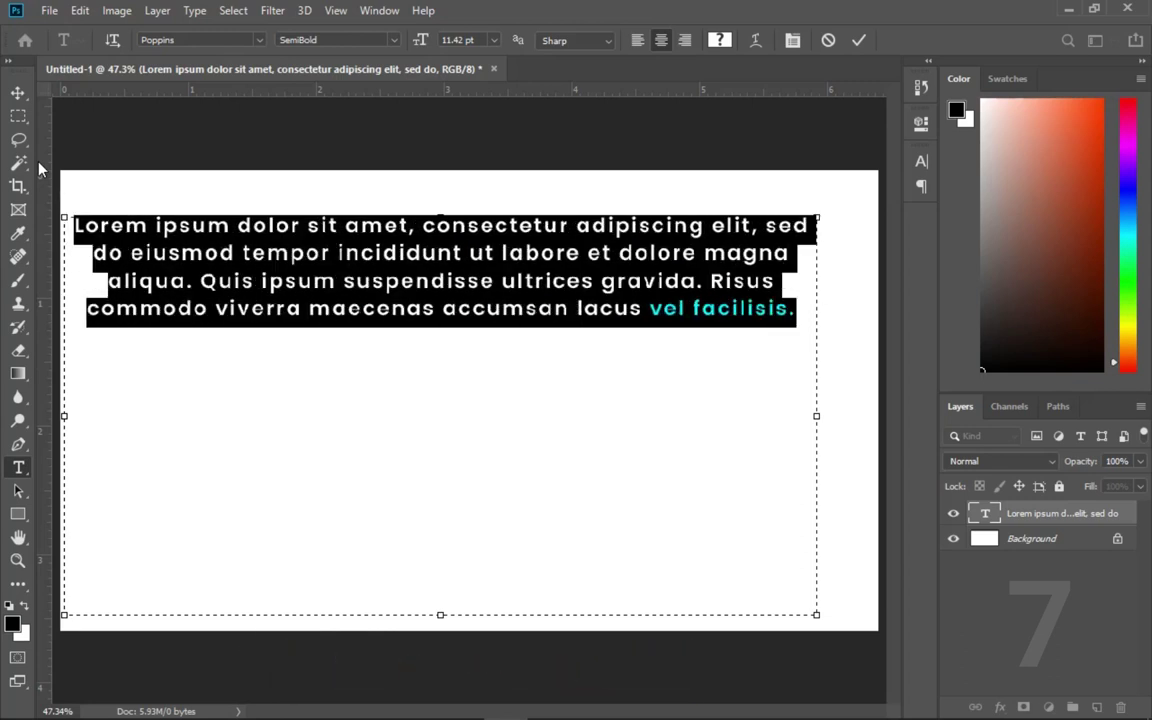
key("alt+Right")
key("alt+Right")
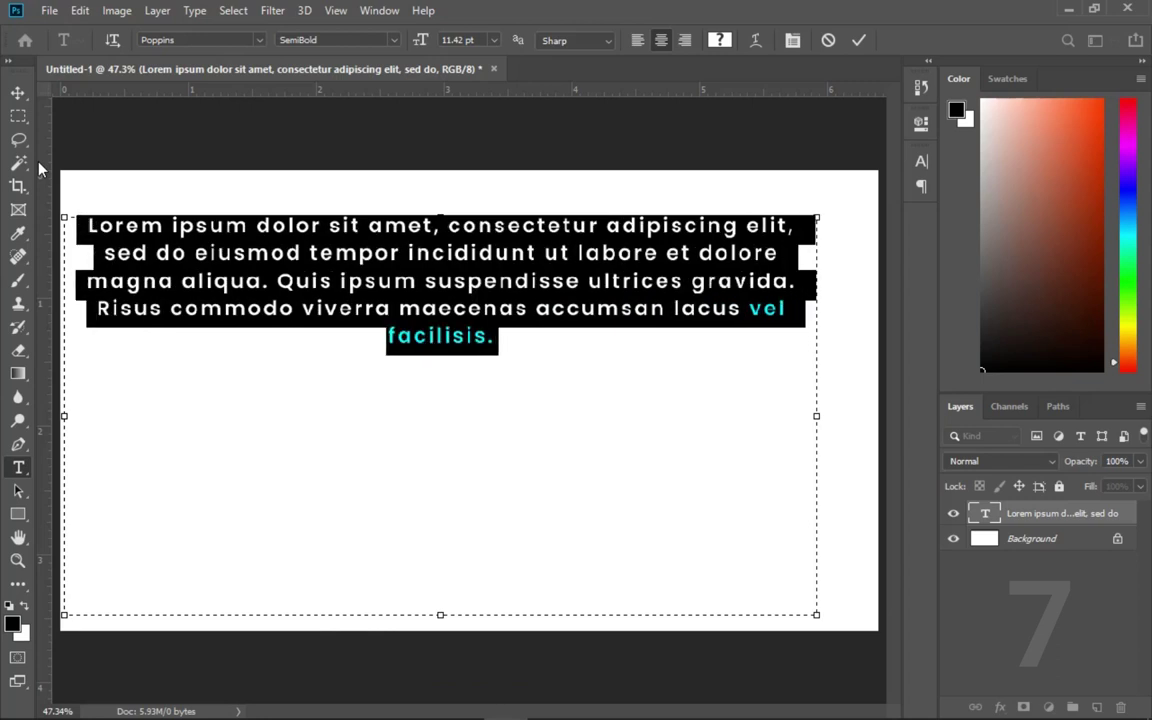
key("alt+Right")
key("alt+Right")
key("alt+Right")
key("alt+Right")
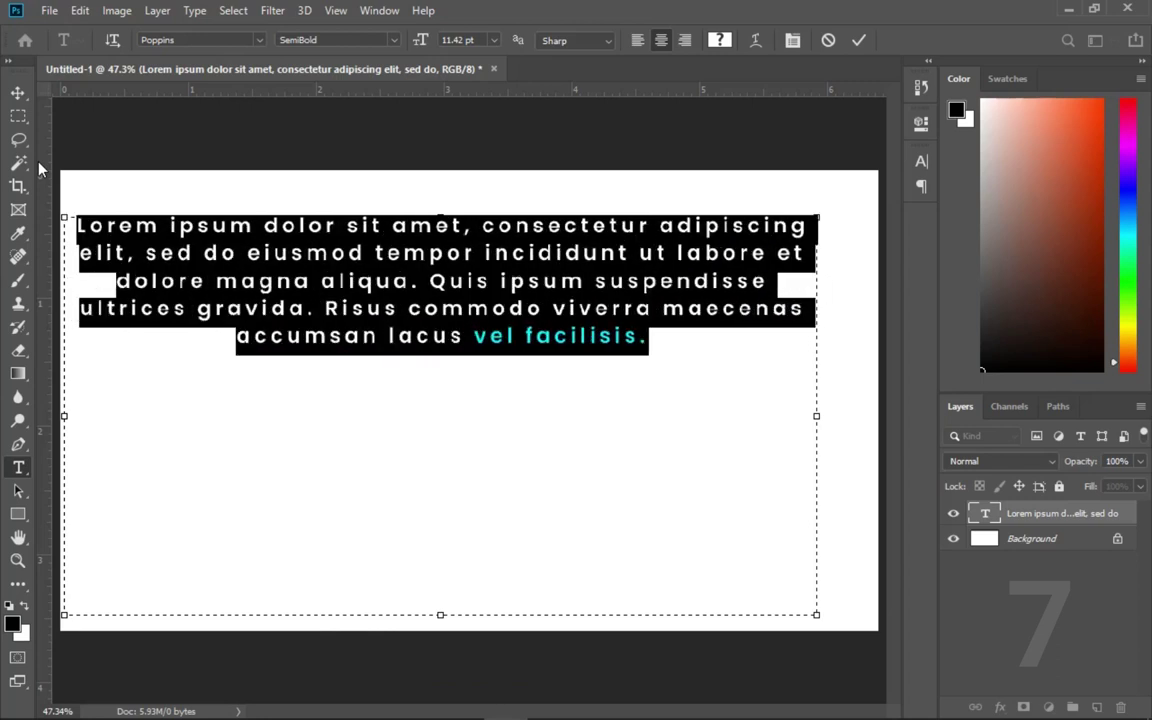
key("alt+Right")
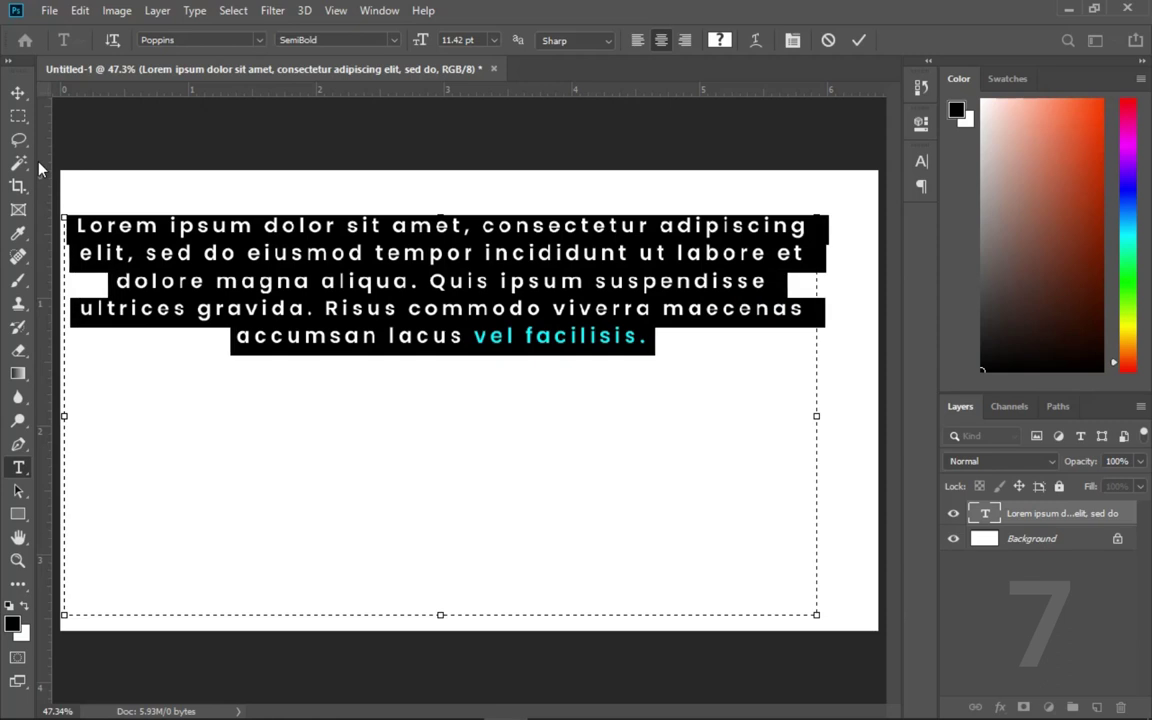
key("alt+Right")
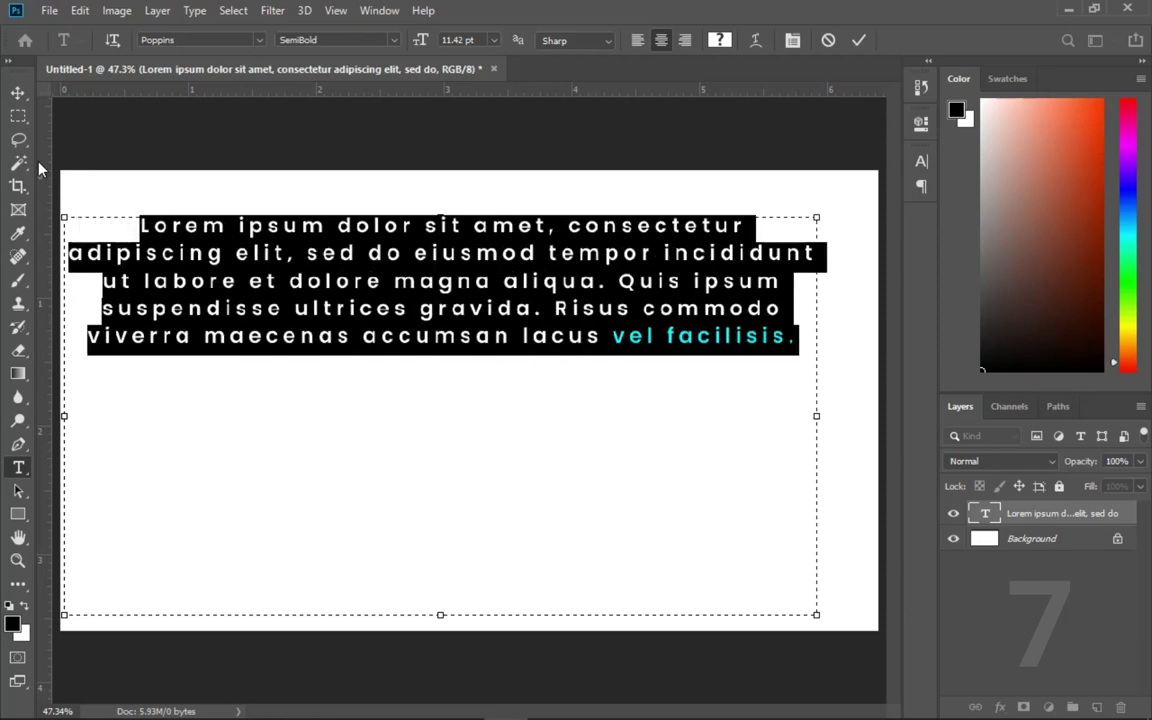
key("alt+Left")
key("alt+Left")
key("alt+Left")
key("alt+Left")
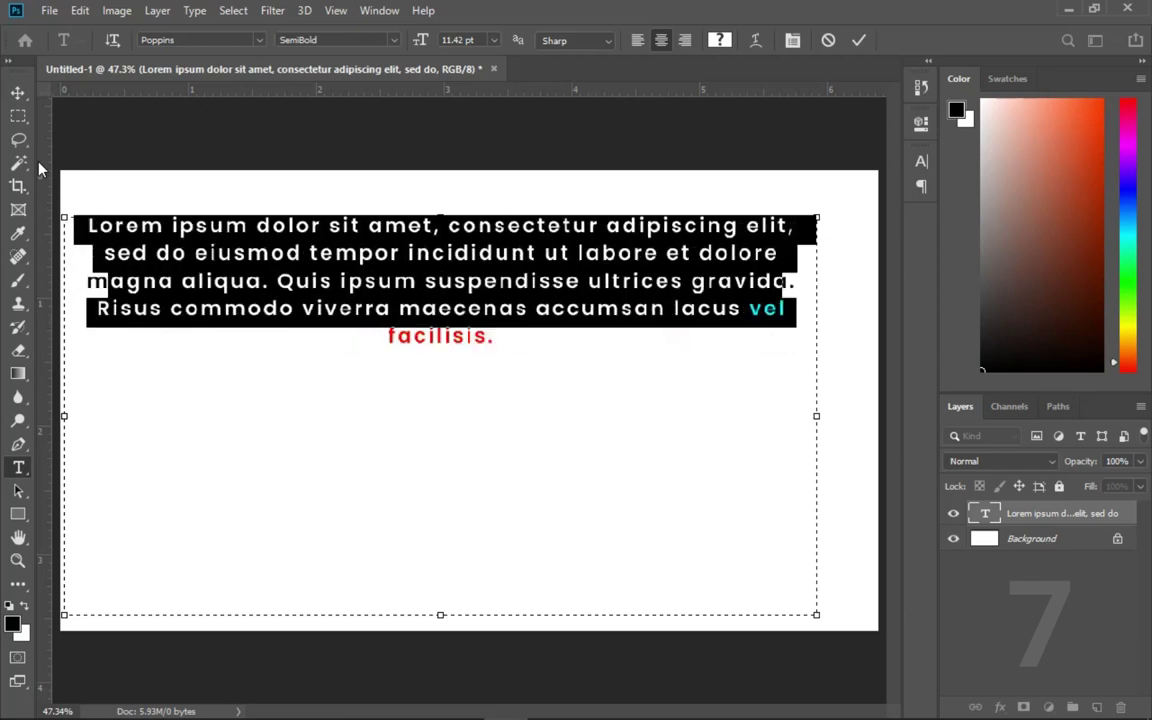
key("alt+Left")
key("alt+Left")
key("alt+Left")
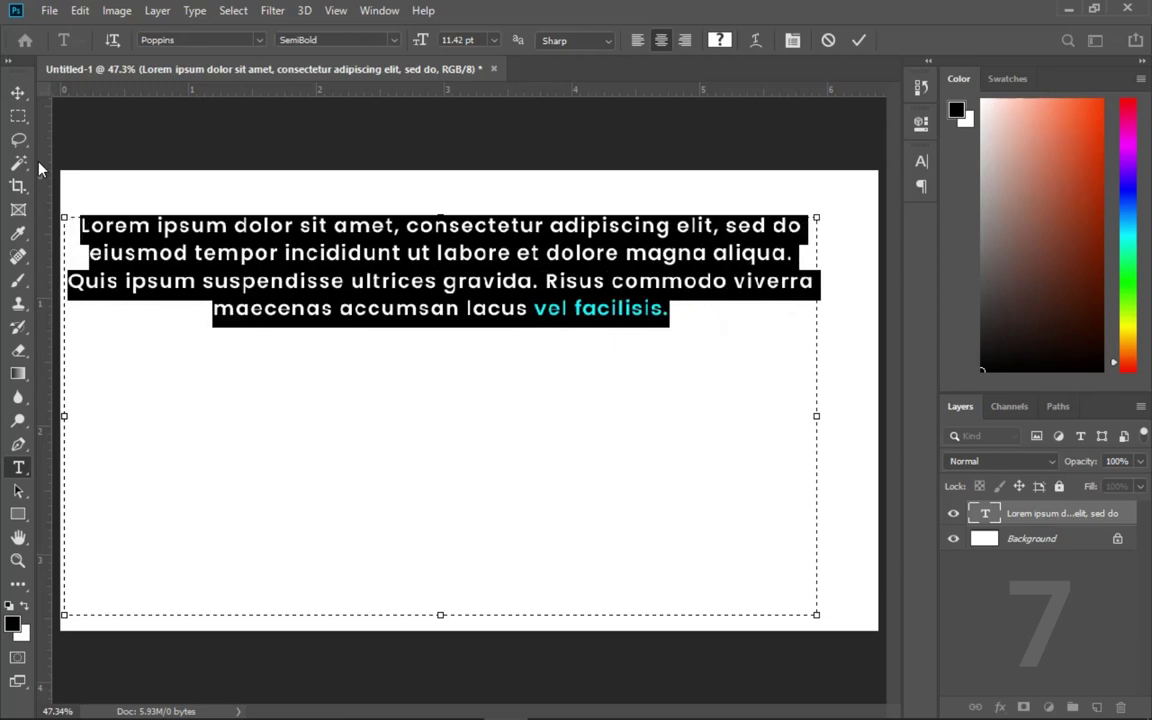
key("alt+Left")
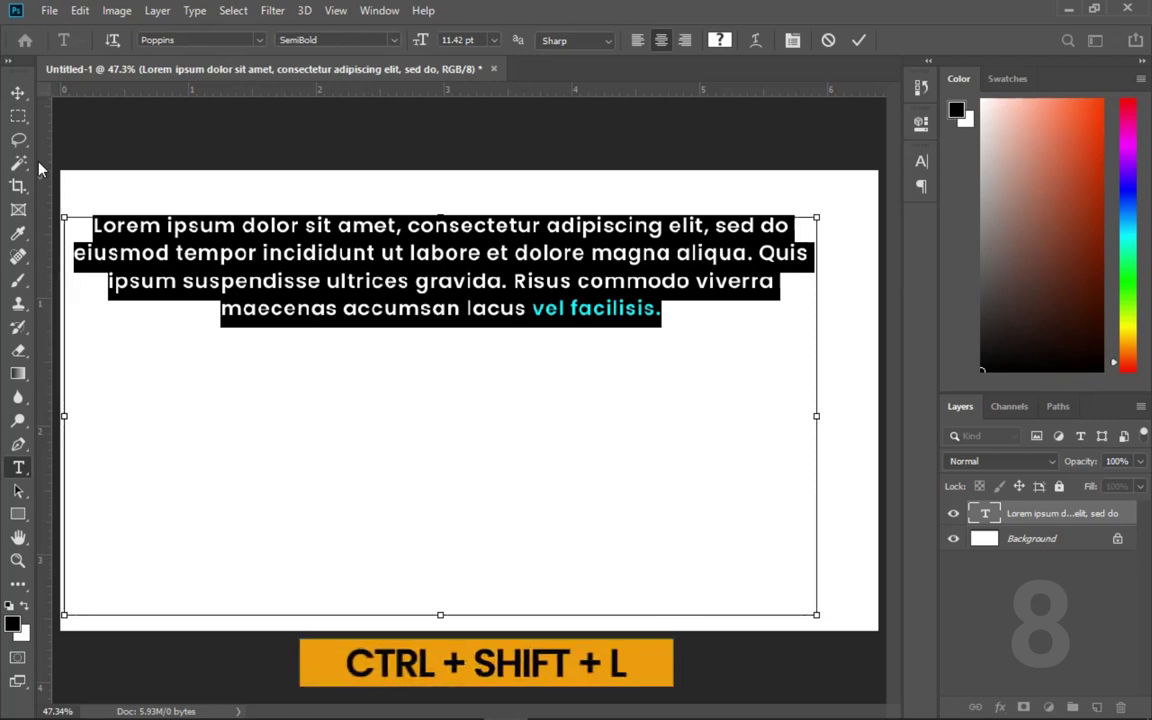
key("ctrl+shift+l")
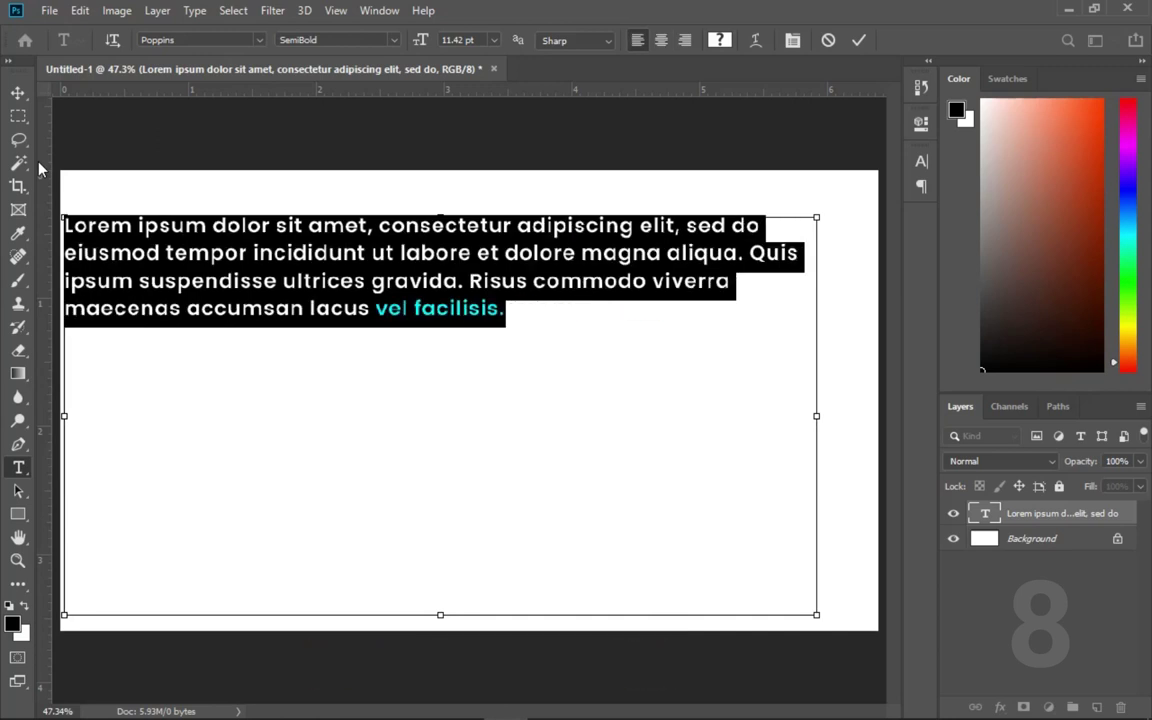
key("ctrl+shift+c")
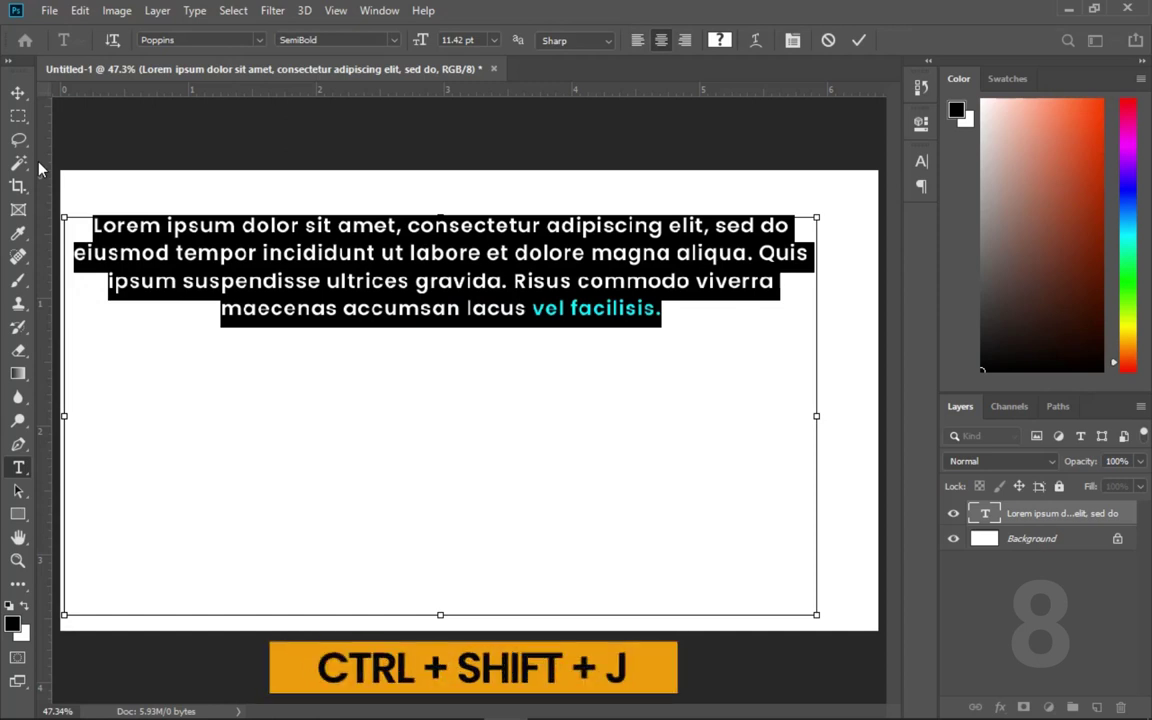
key("ctrl+shift+j")
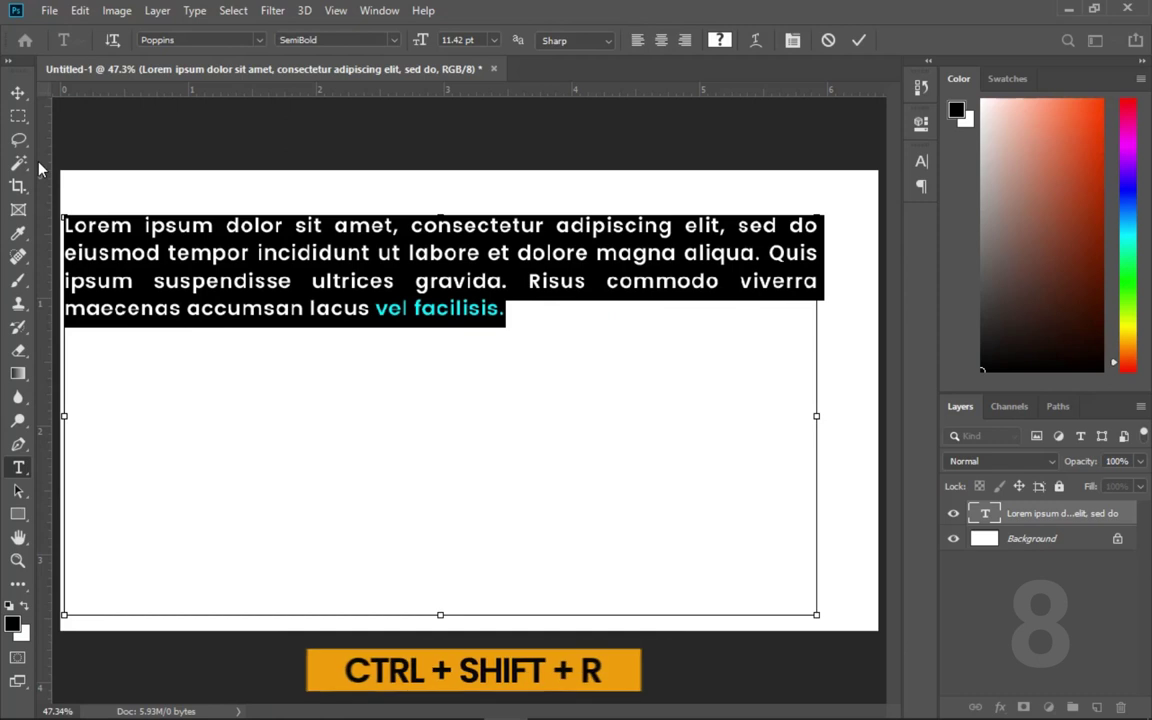
key("ctrl+shift+r")
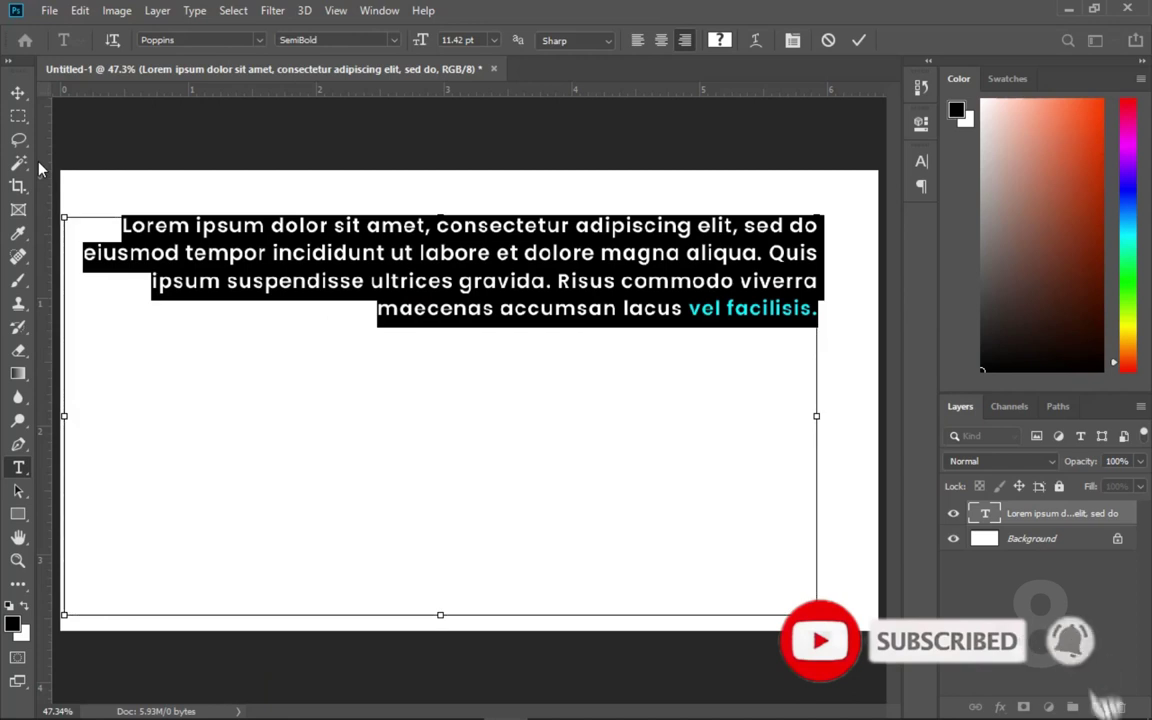
key("ctrl+shift+c")
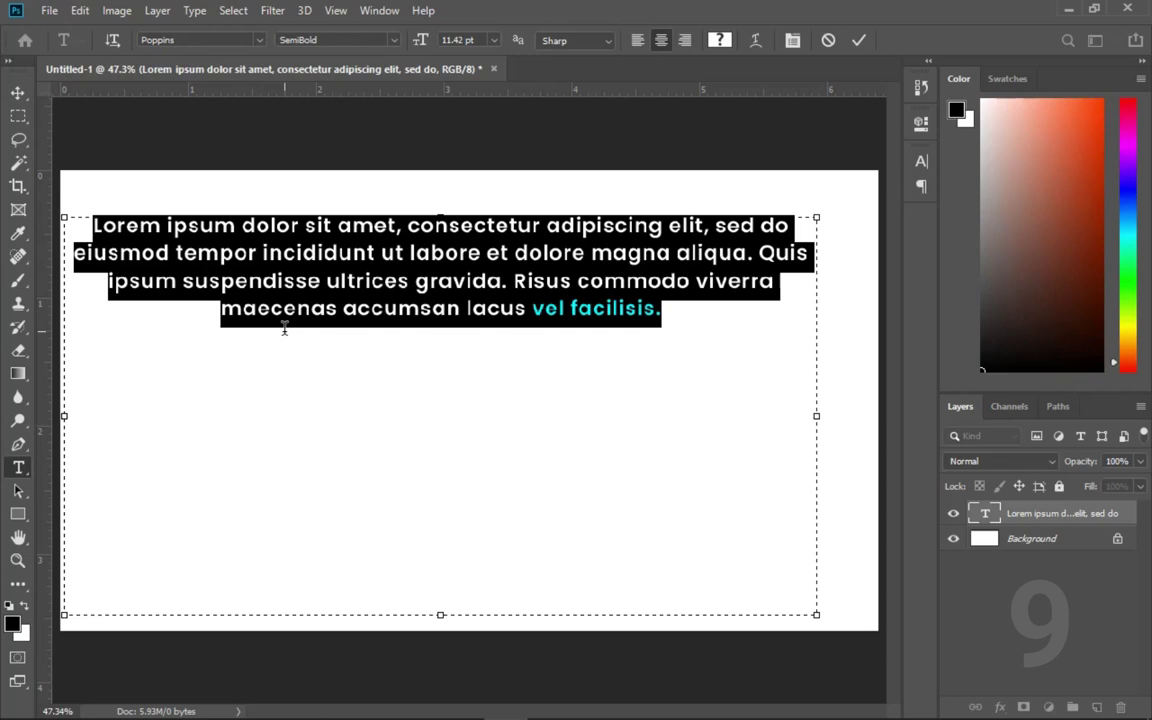
key("ctrl+shift+u")
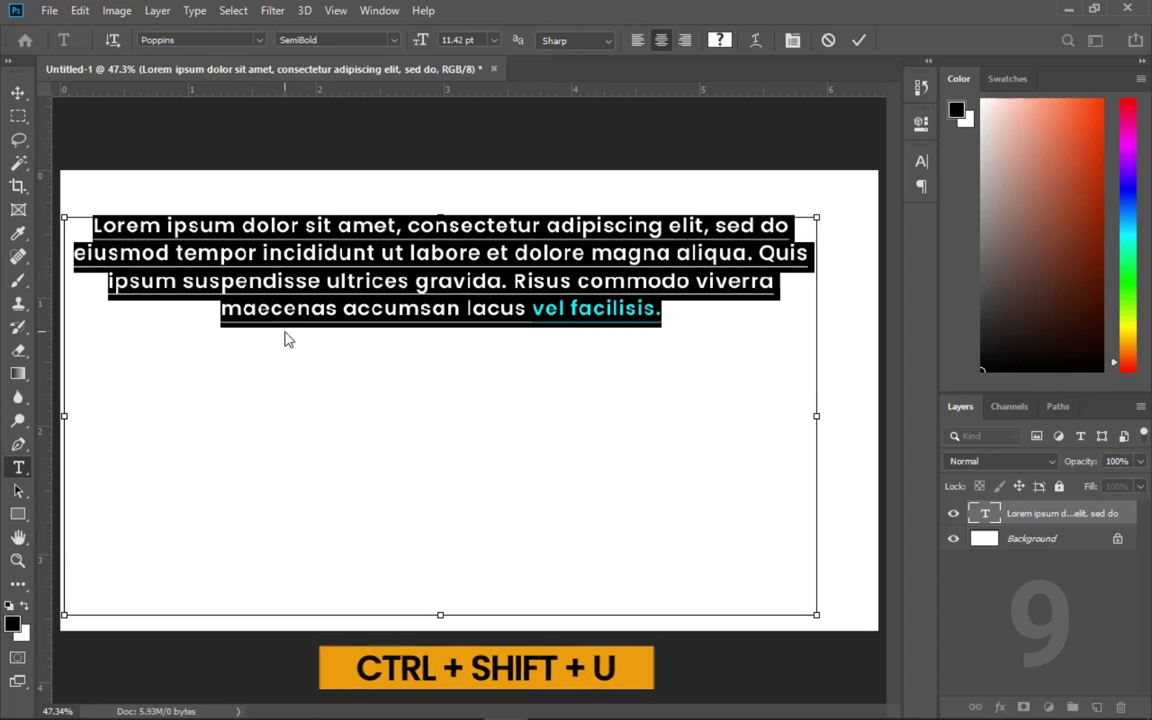
left_click(577, 316)
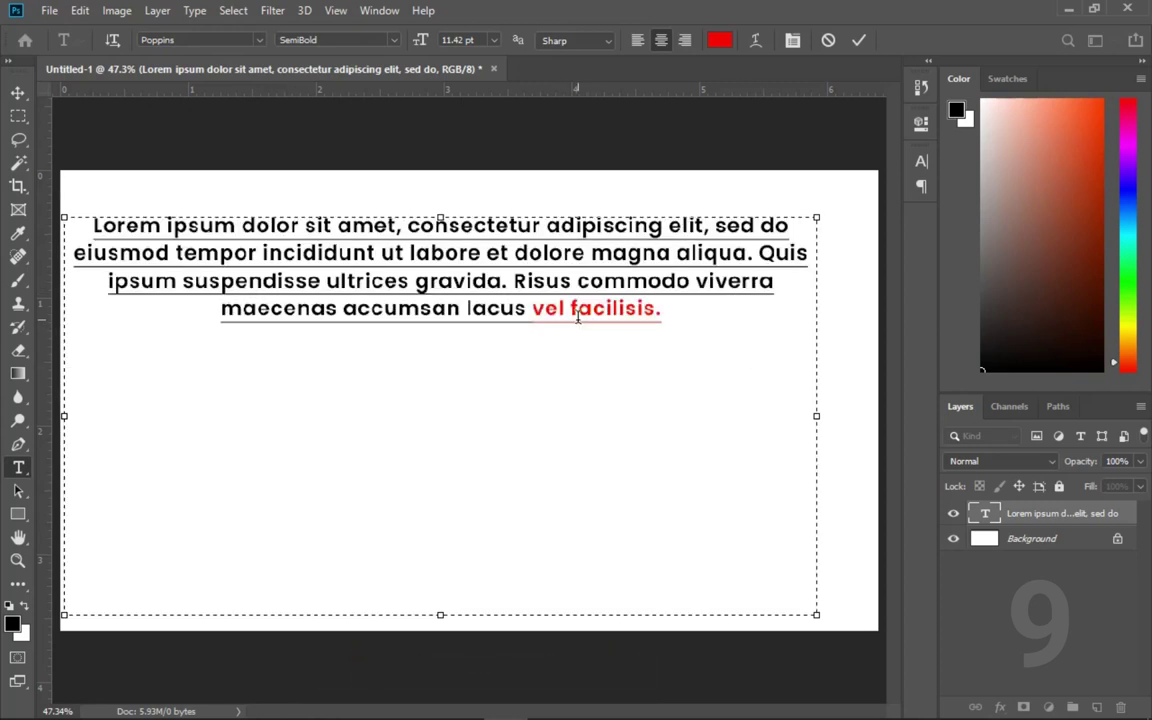
key("ctrl+a")
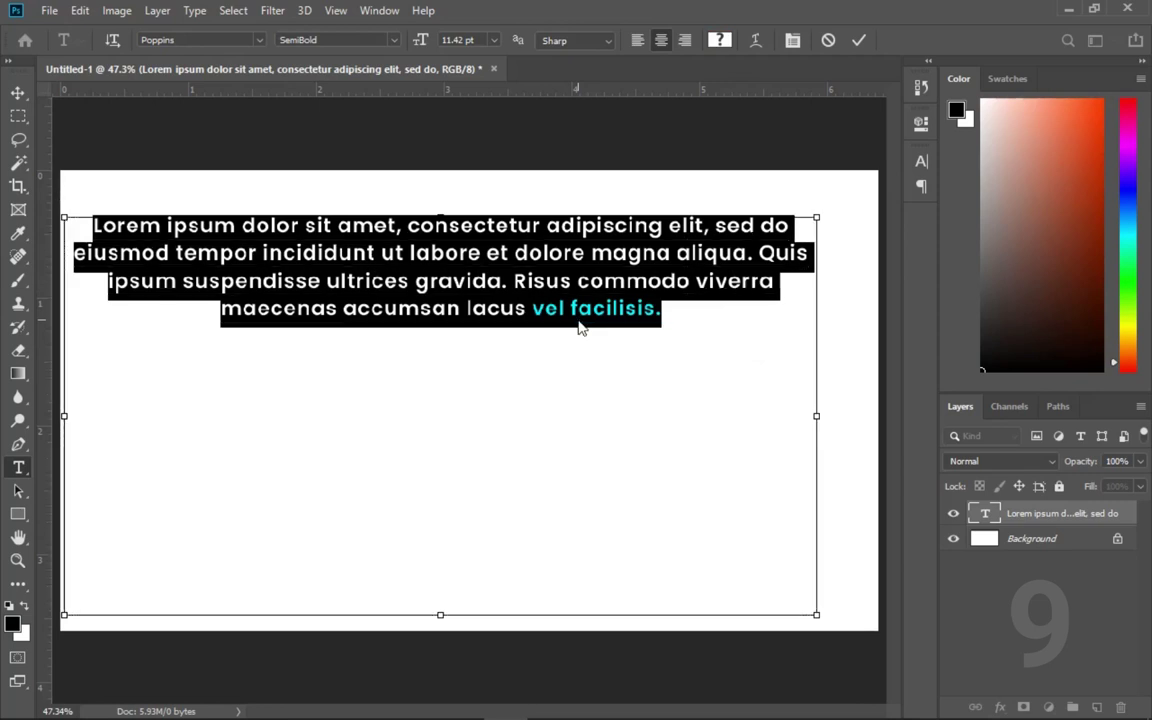
key("ctrl+shift+b")
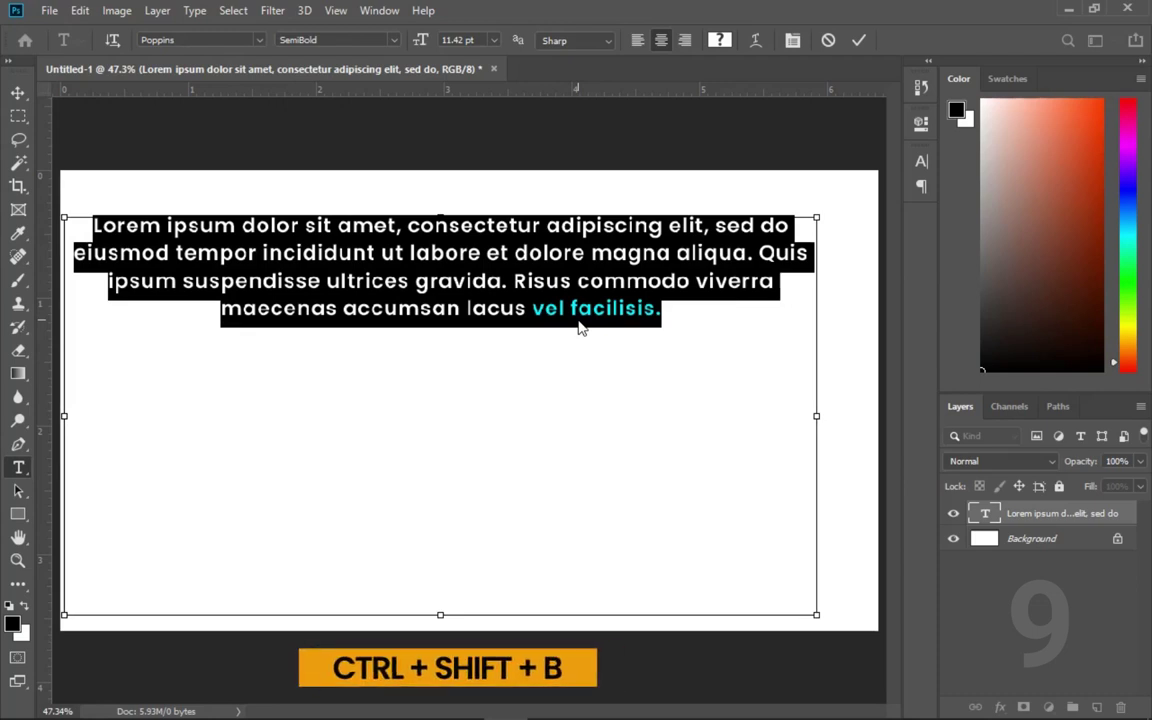
key("ctrl+shift+b")
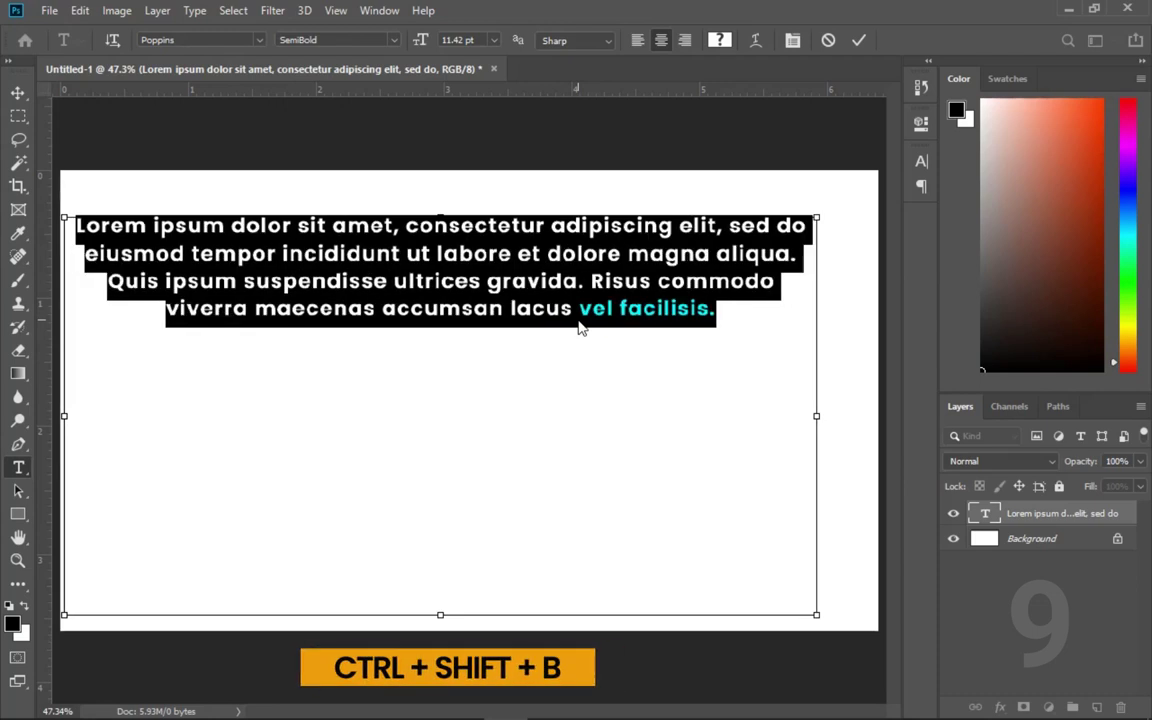
key("ctrl+shift+b")
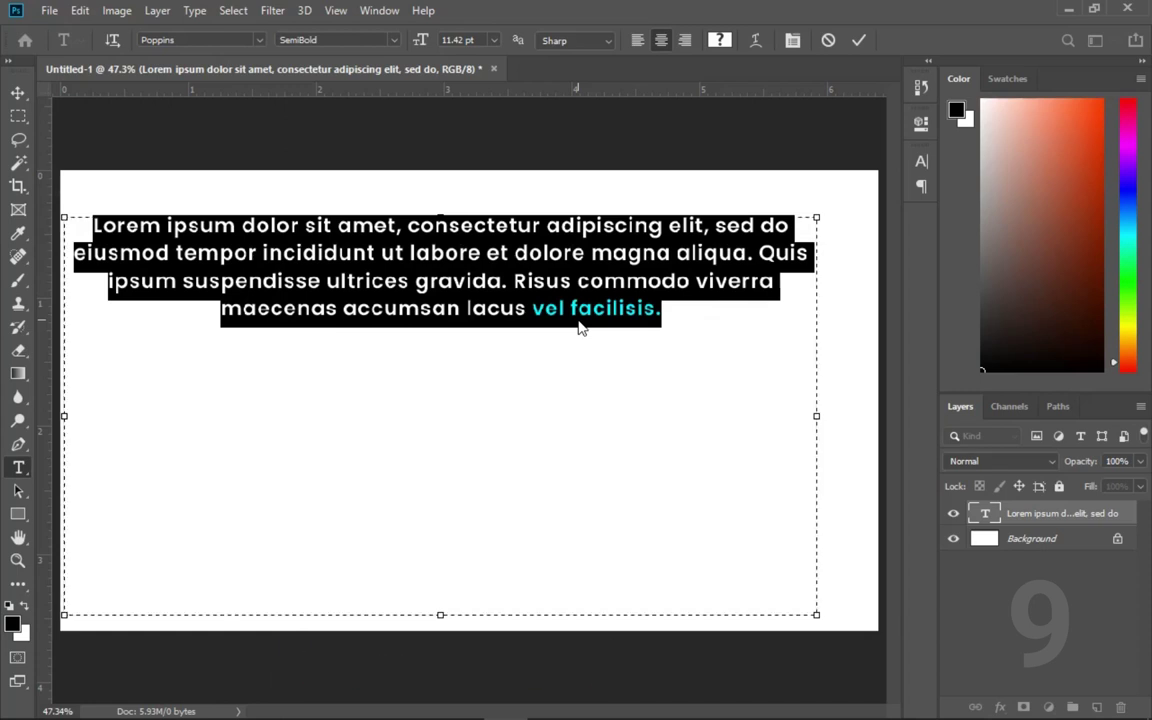
key("ctrl+shift+i")
key("ctrl+shift+i")
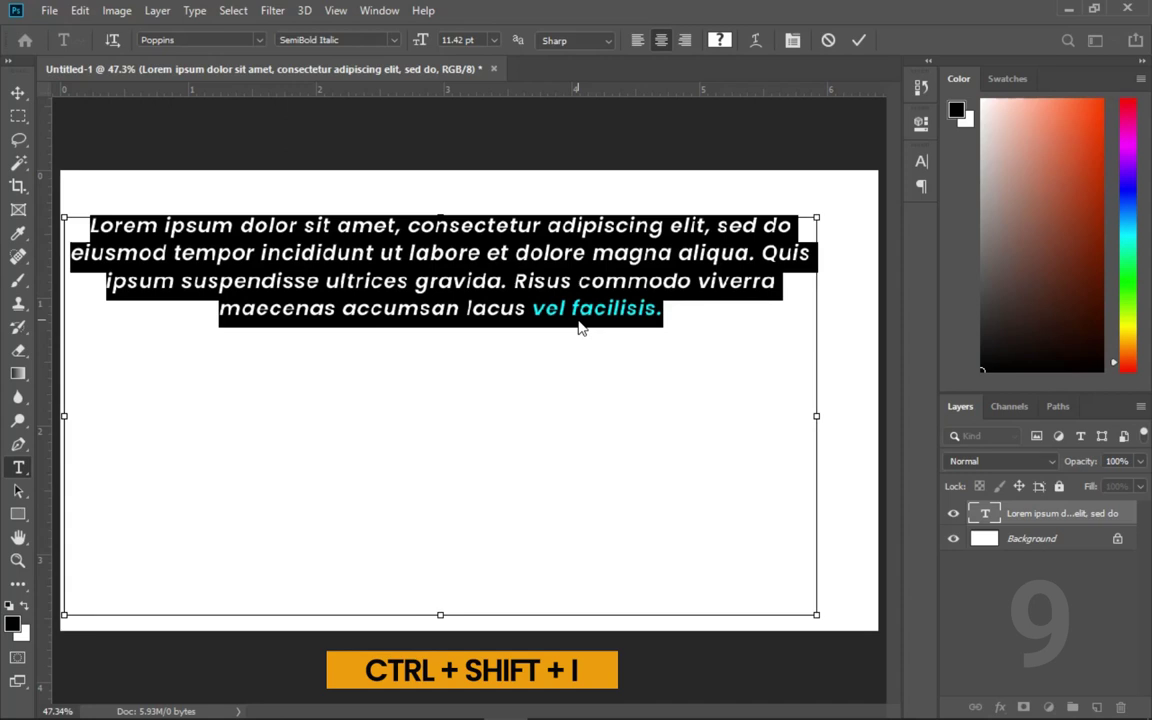
key("ctrl+shift+i")
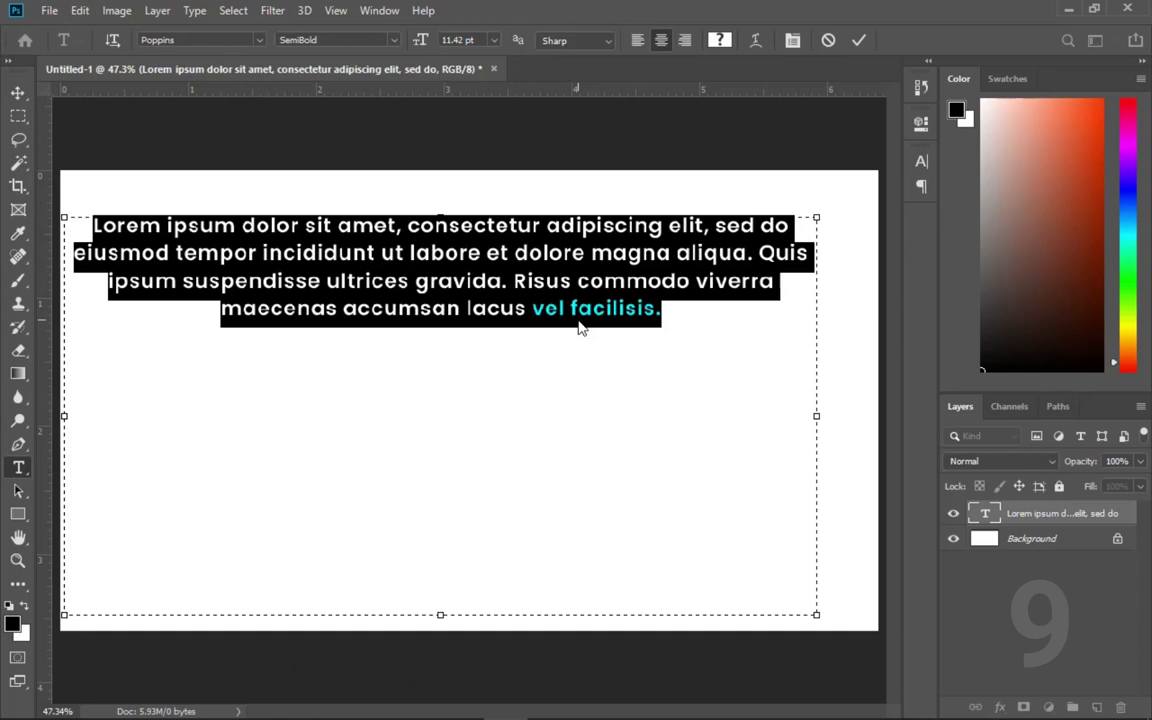
Step: Toggle the Character panel open and closed, then commit the paragraph edits
left_click(791, 43)
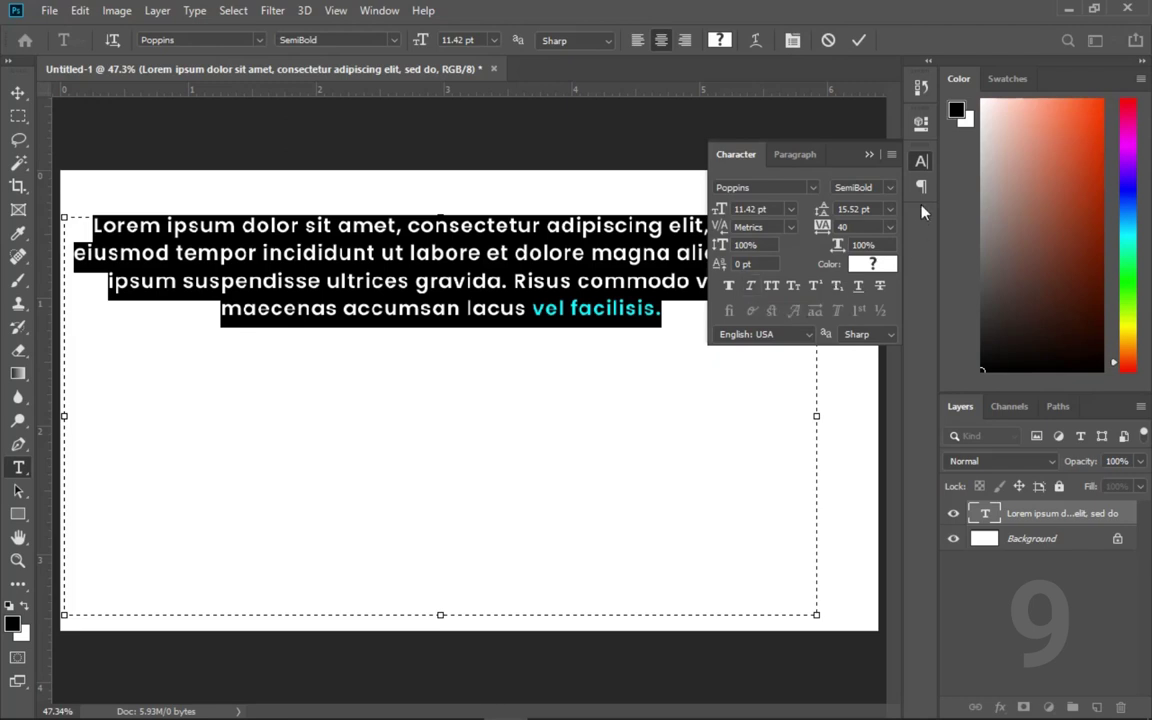
left_click(870, 155)
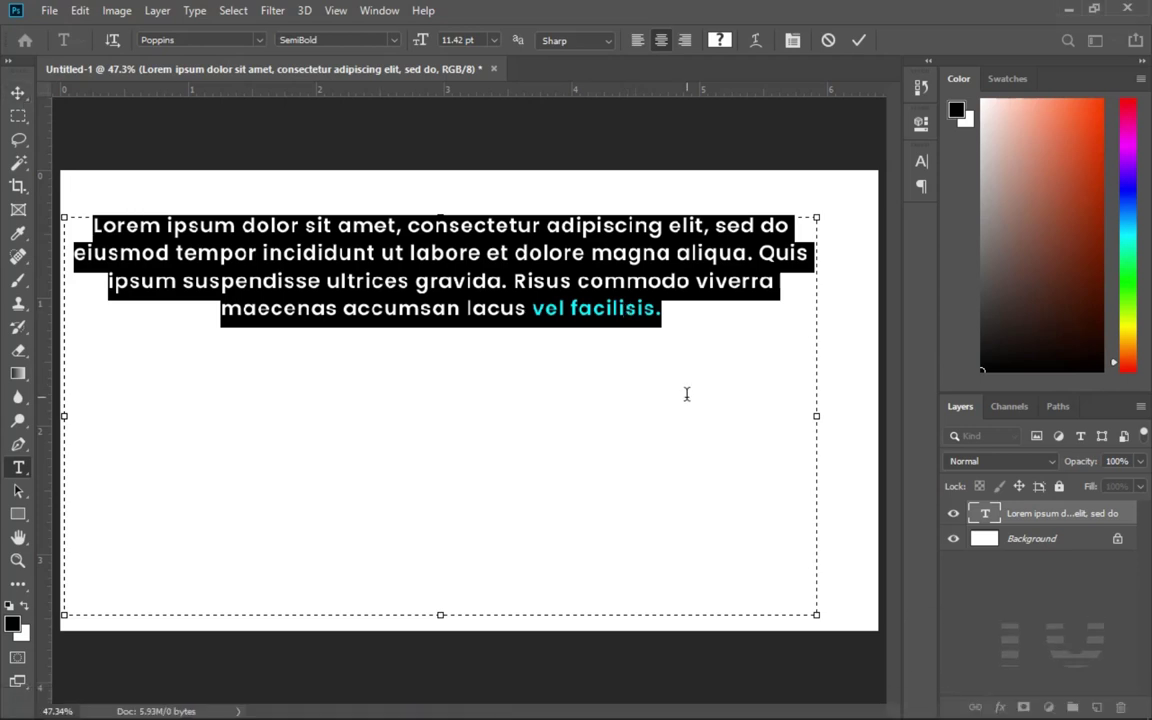
left_click(17, 95)
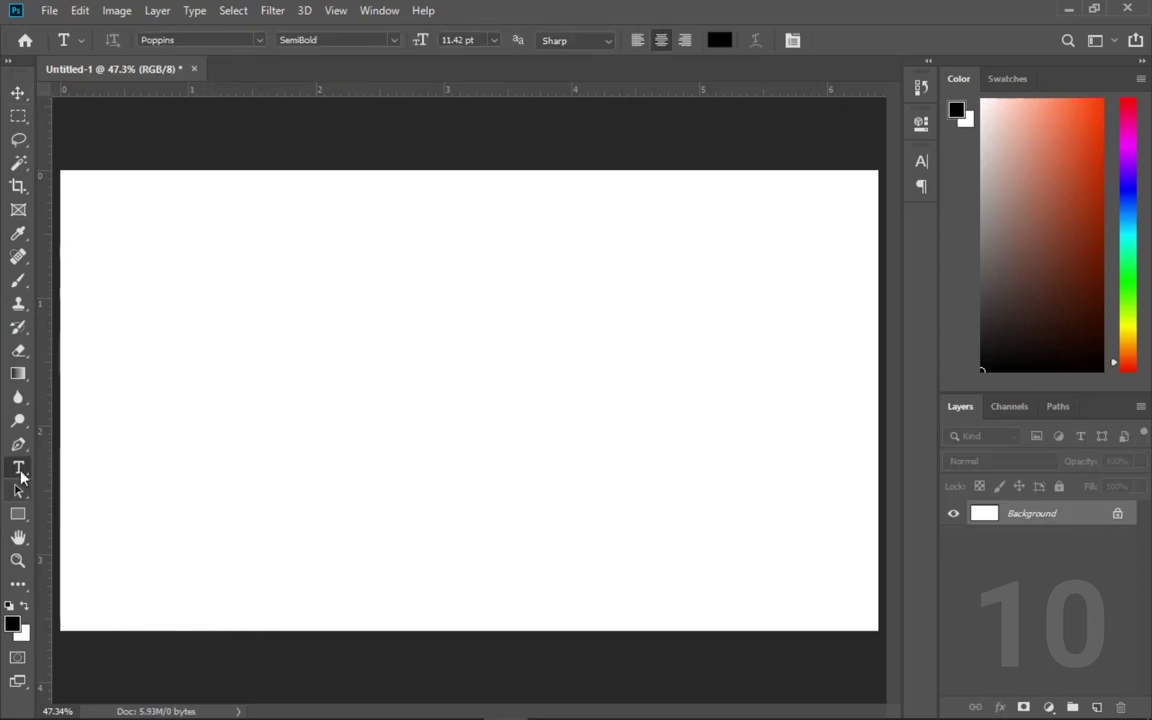
Step: Create a test text layer reading 'afht', commit it, and delete that layer
left_click(425, 273)
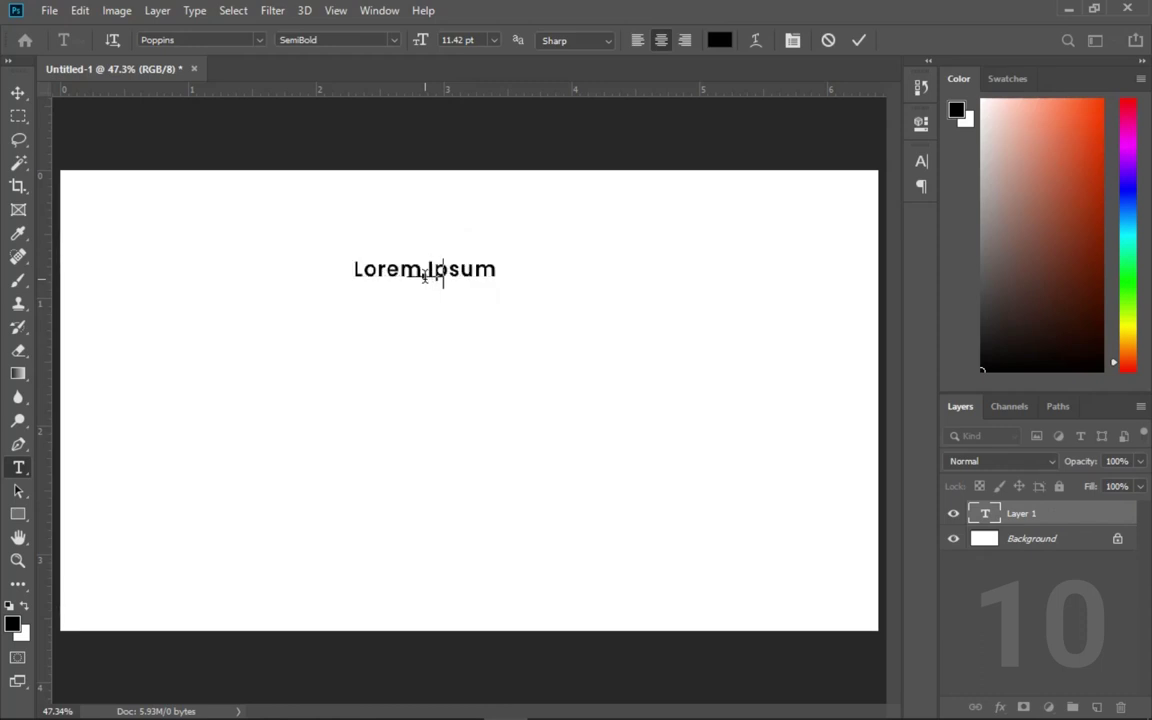
type("afht")
key("ctrl+a")
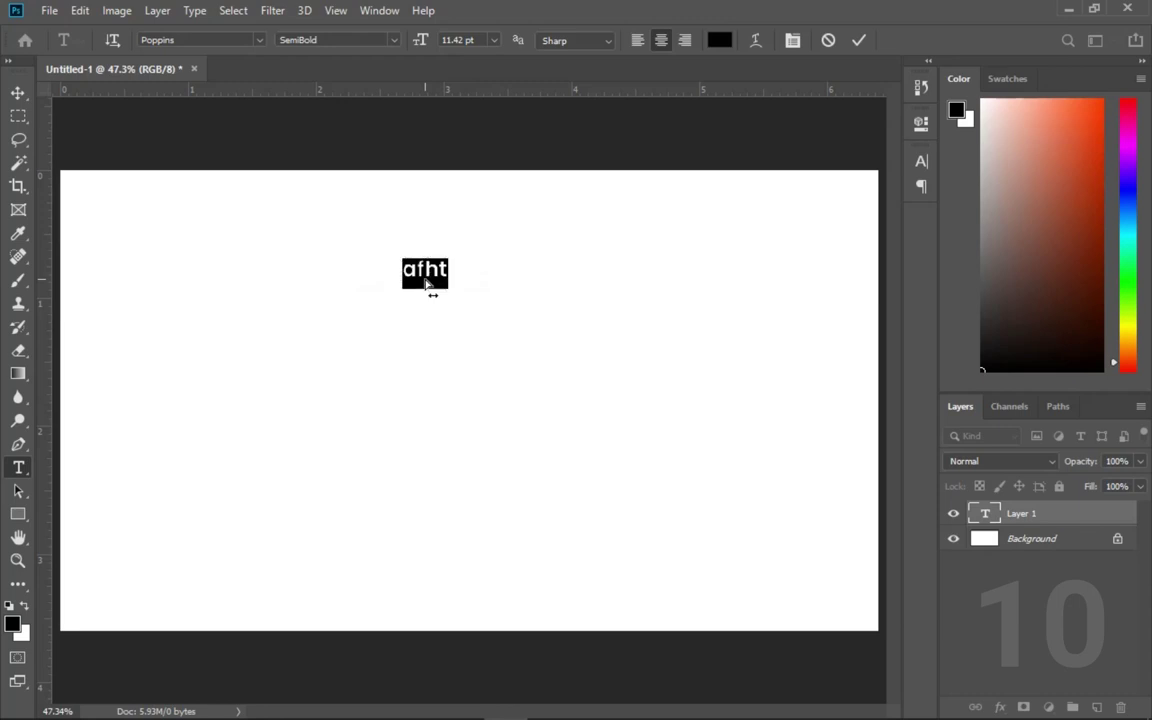
key("ctrl+Return")
key("v")
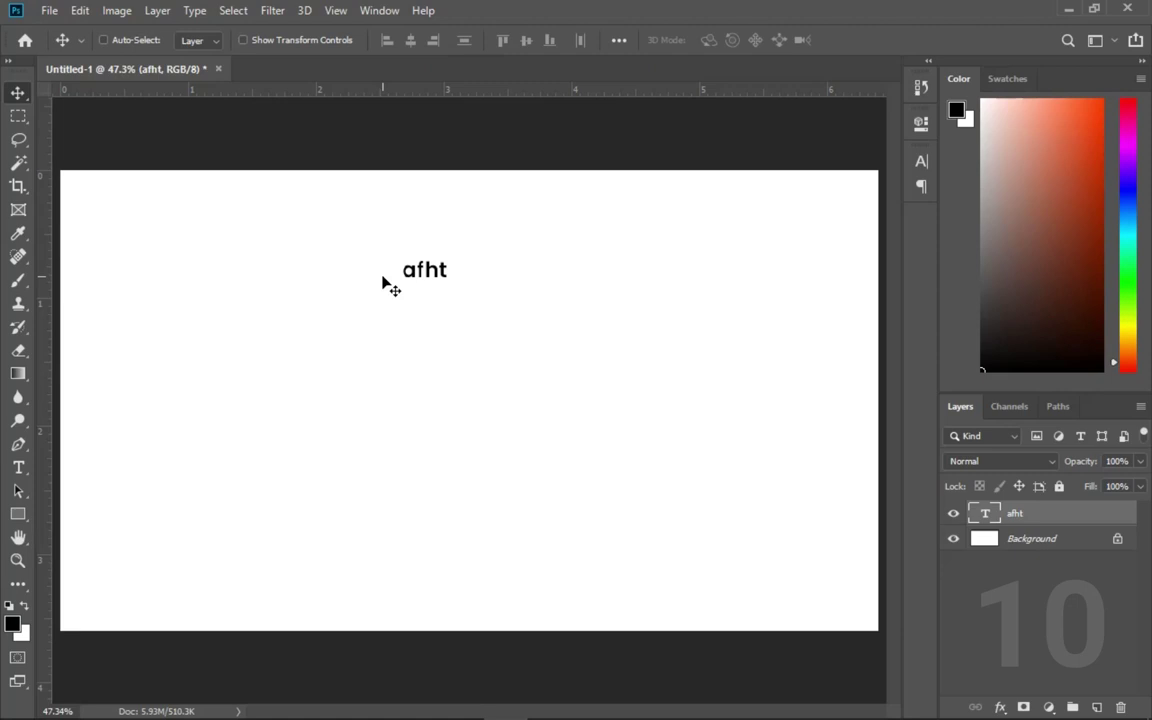
key("Delete")
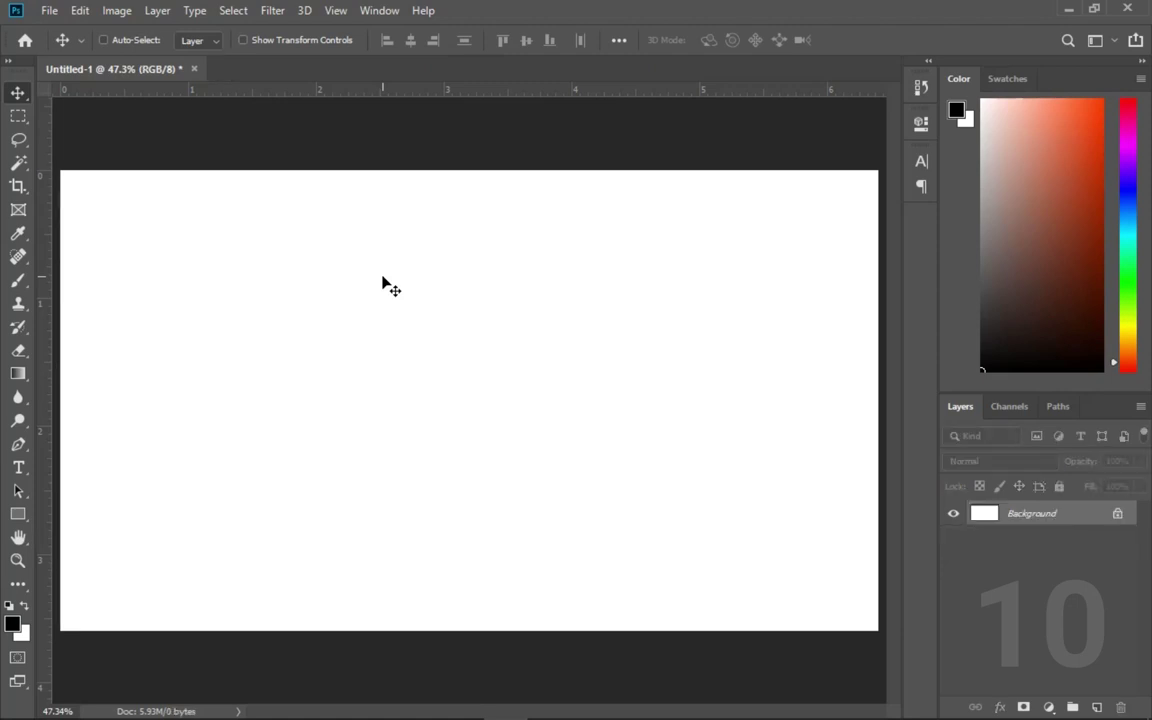
Step: Turn off 'Fill new type layers with placeholder text' in Type preferences
left_click(80, 10)
mouse_move(142, 694)
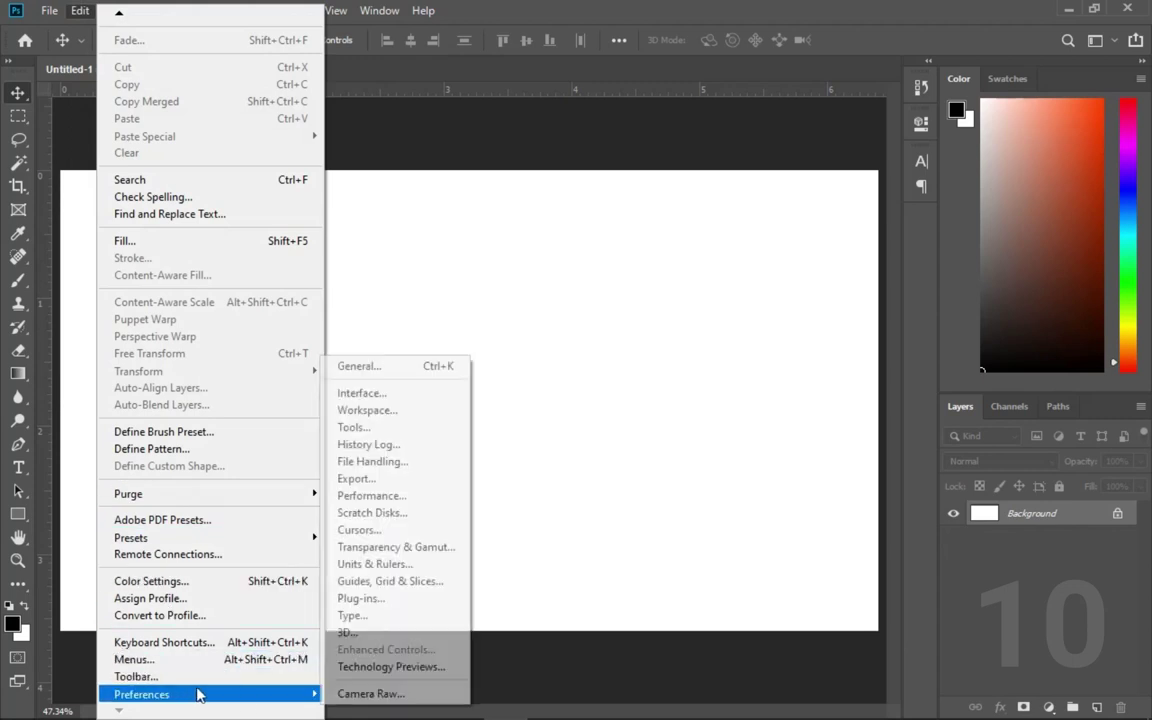
left_click(430, 614)
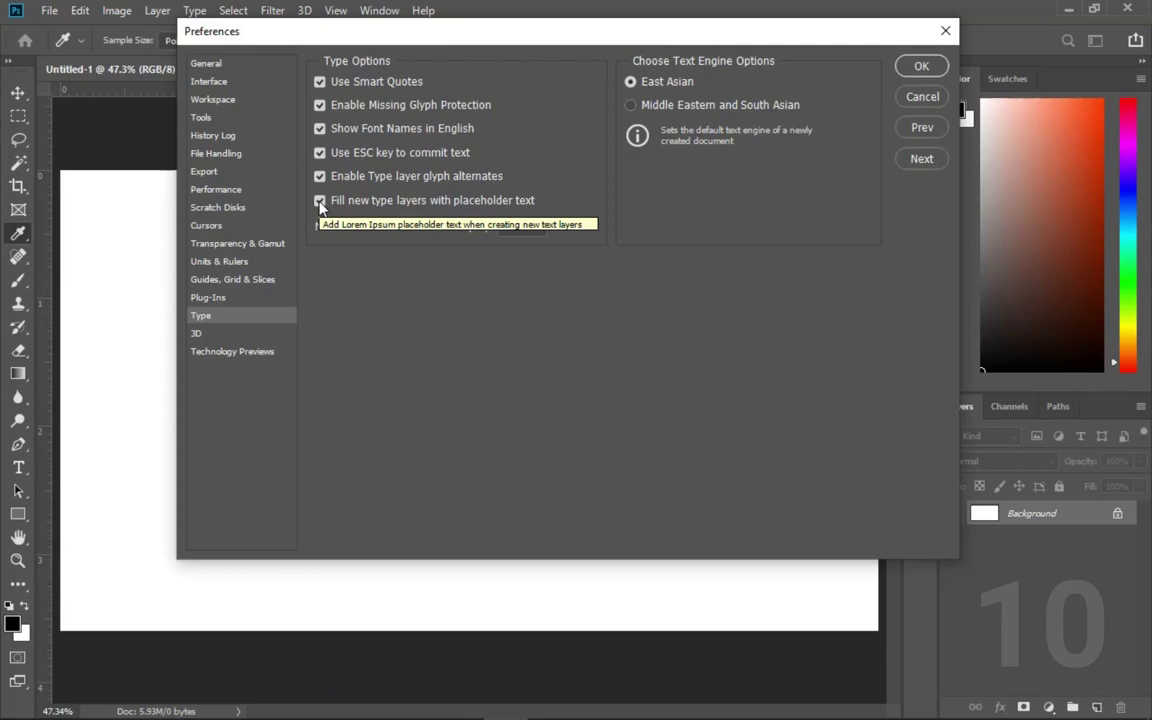
left_click(320, 201)
left_click(915, 66)
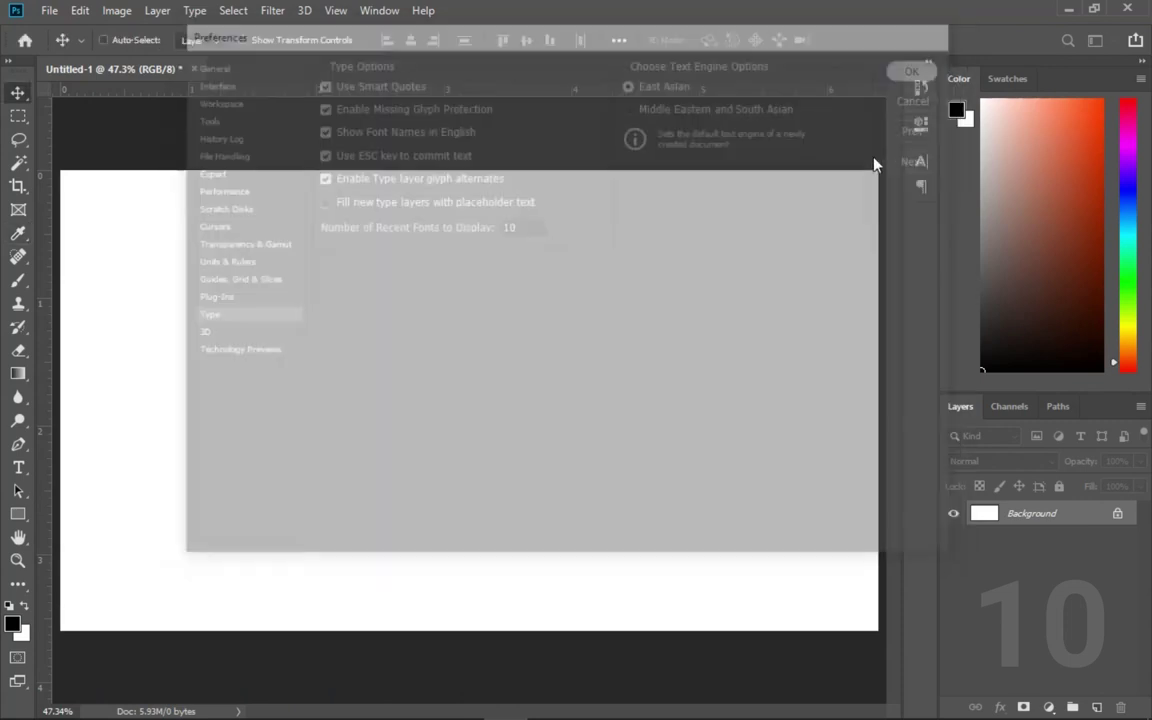
Step: Test a new type layer with 'skfjgsfhd', then delete the text and discard the layer
key("t")
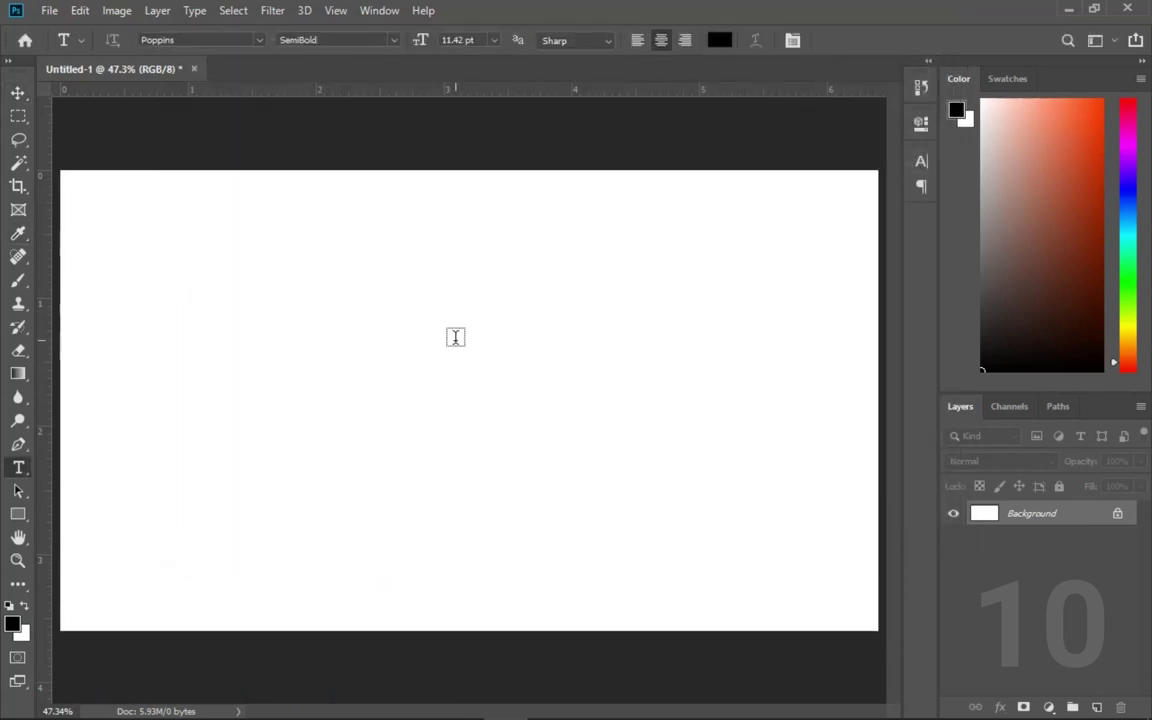
left_click(455, 337)
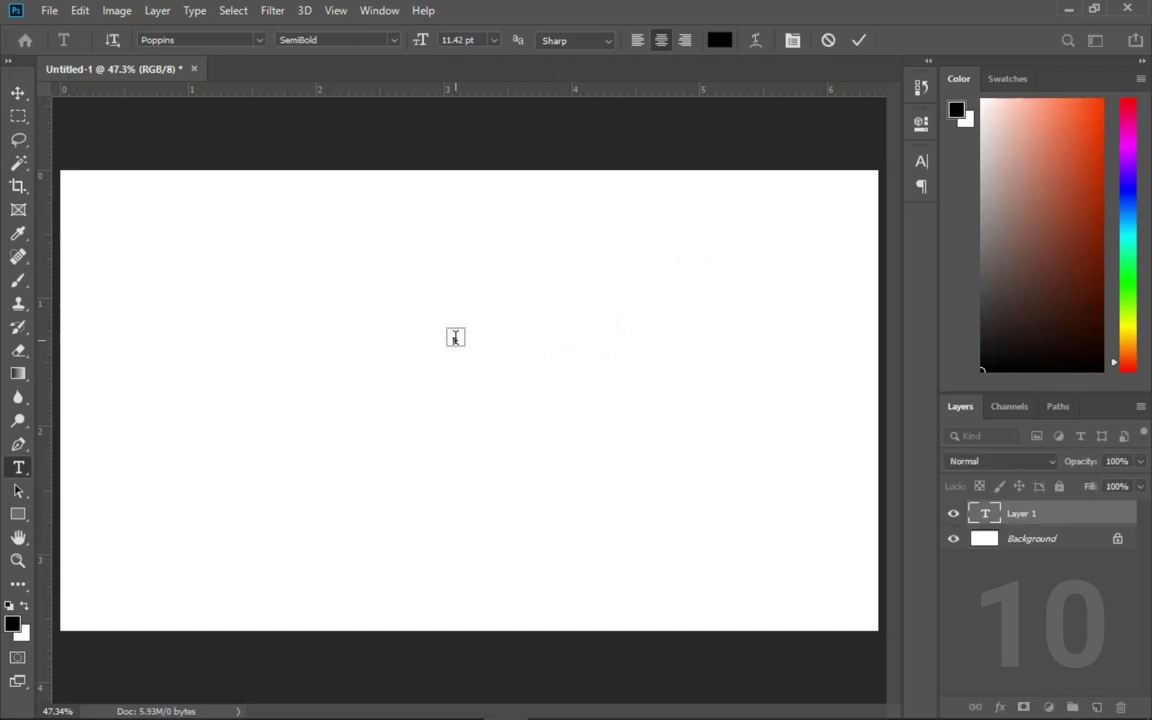
type("skfjgsfhd")
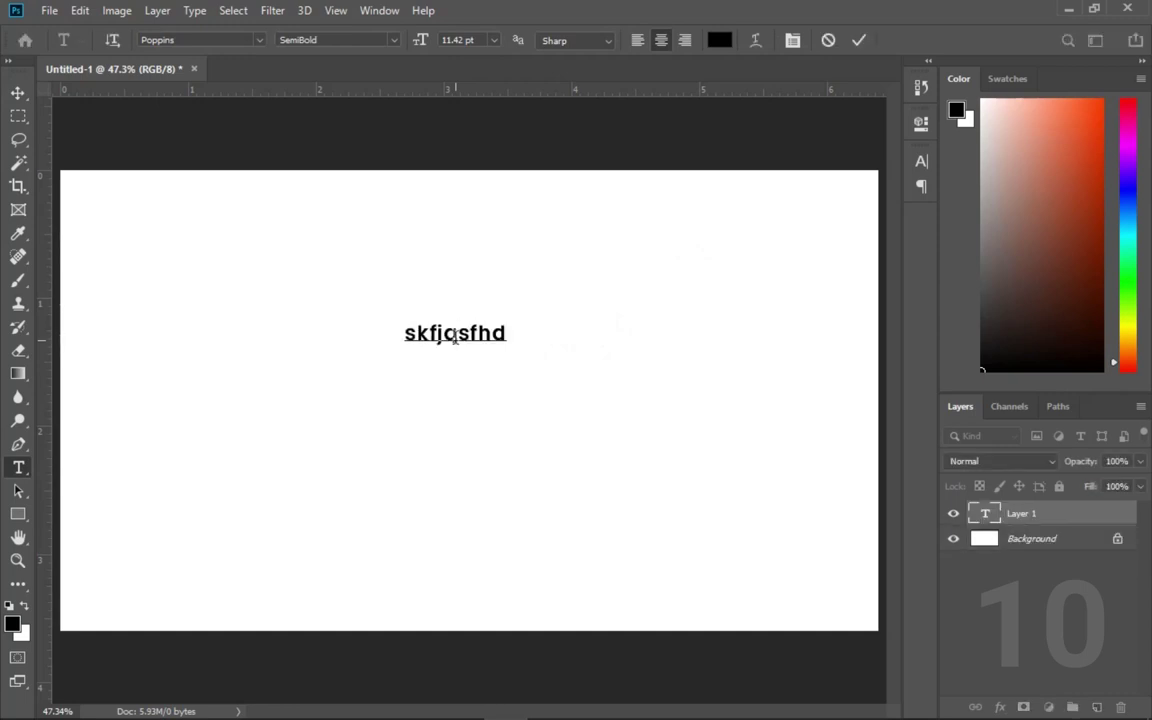
key("ctrl")
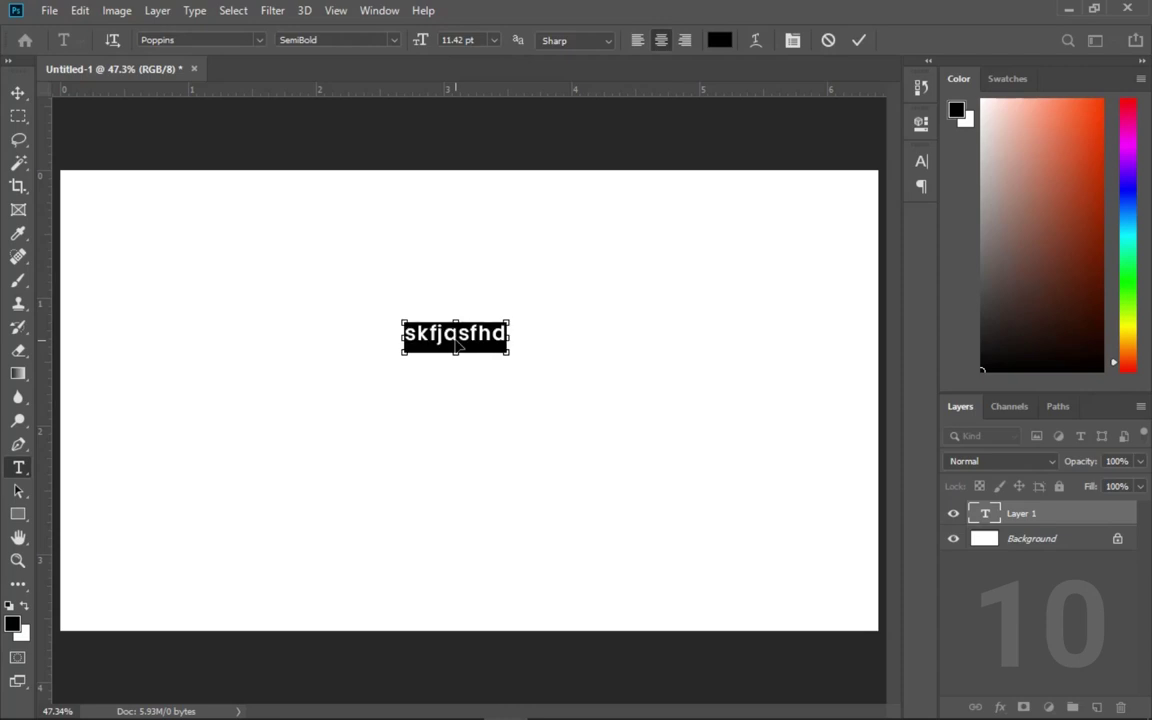
key("BackSpace")
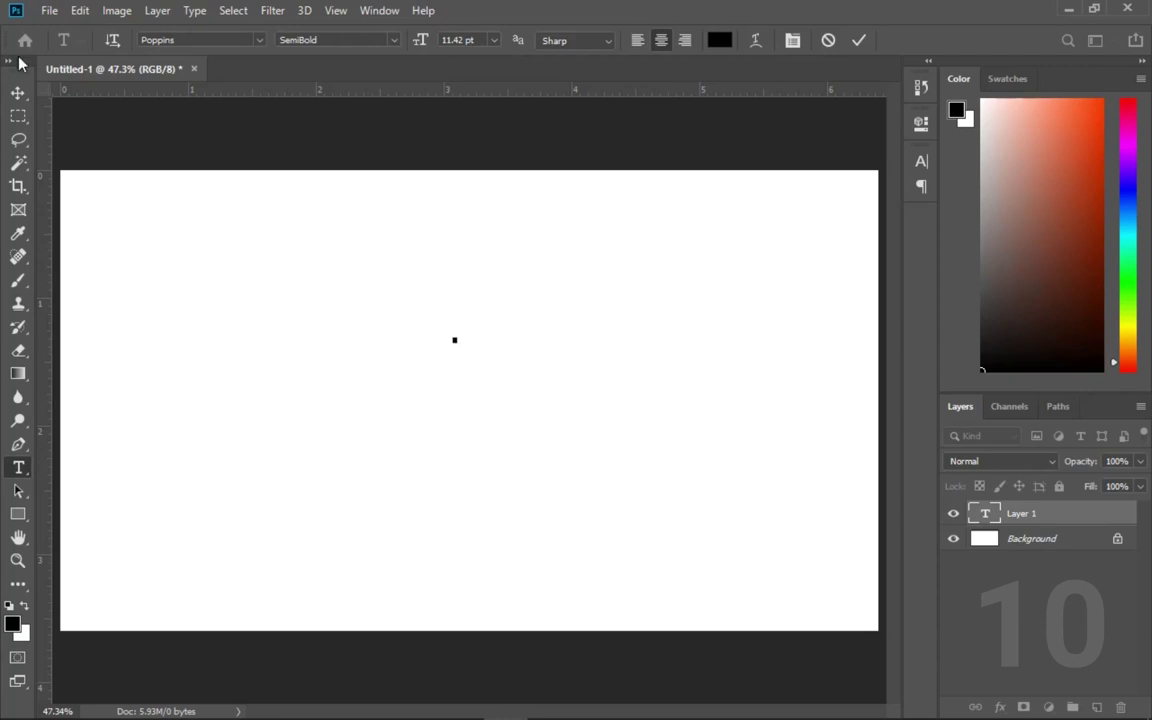
key("Escape")
Step: Turn placeholder text for new type layers back on in Type preferences
key("m")
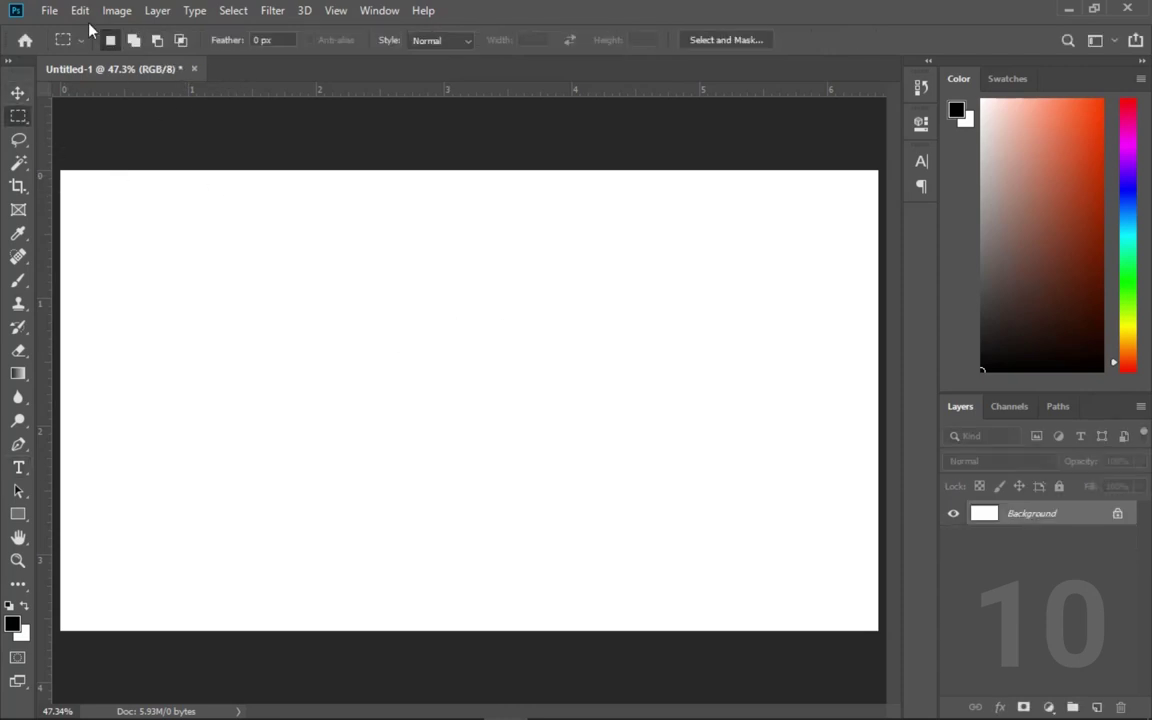
left_click(78, 10)
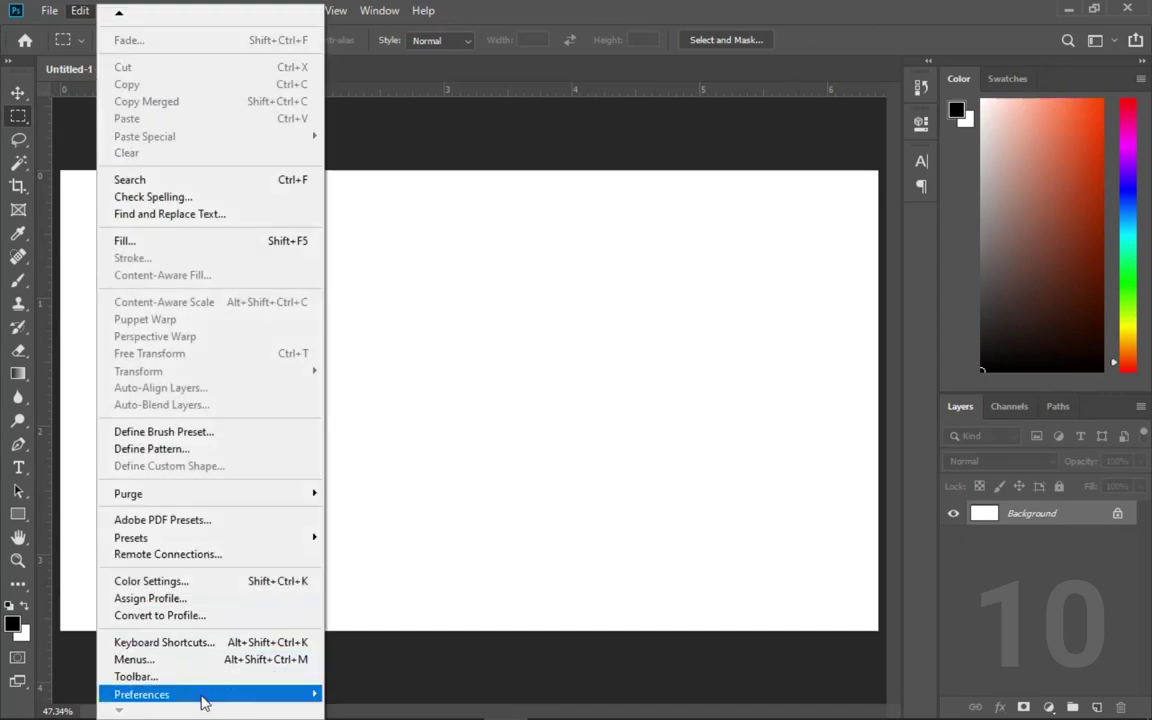
mouse_move(141, 694)
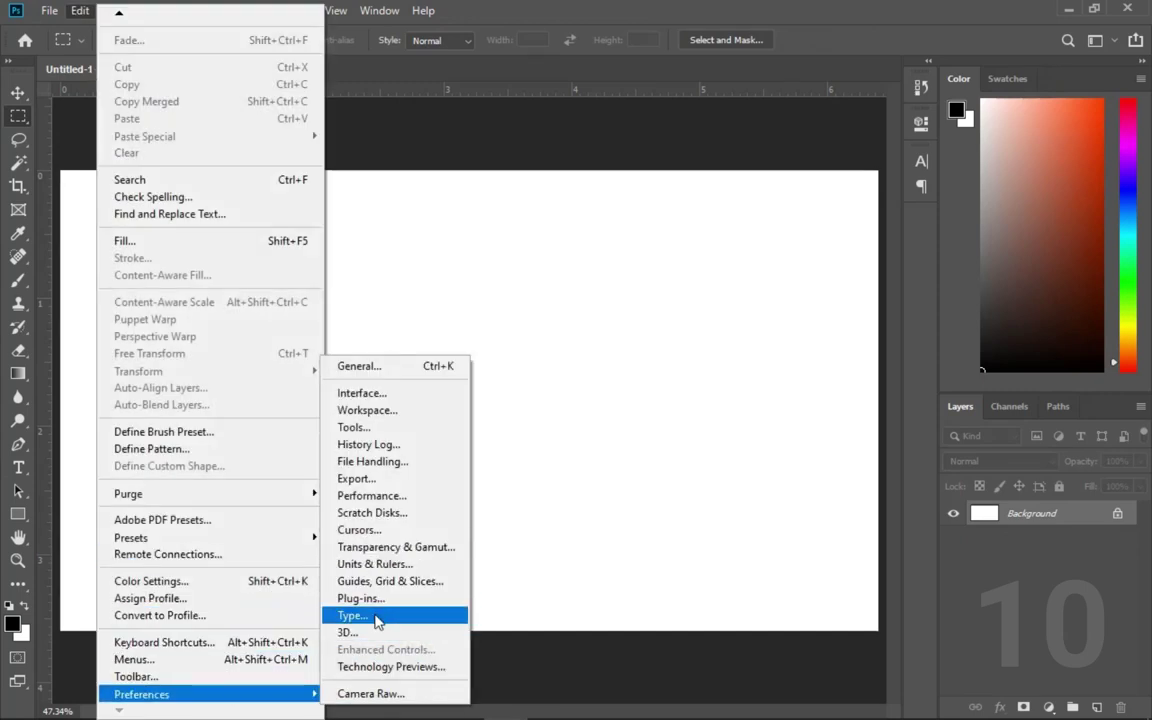
left_click(378, 621)
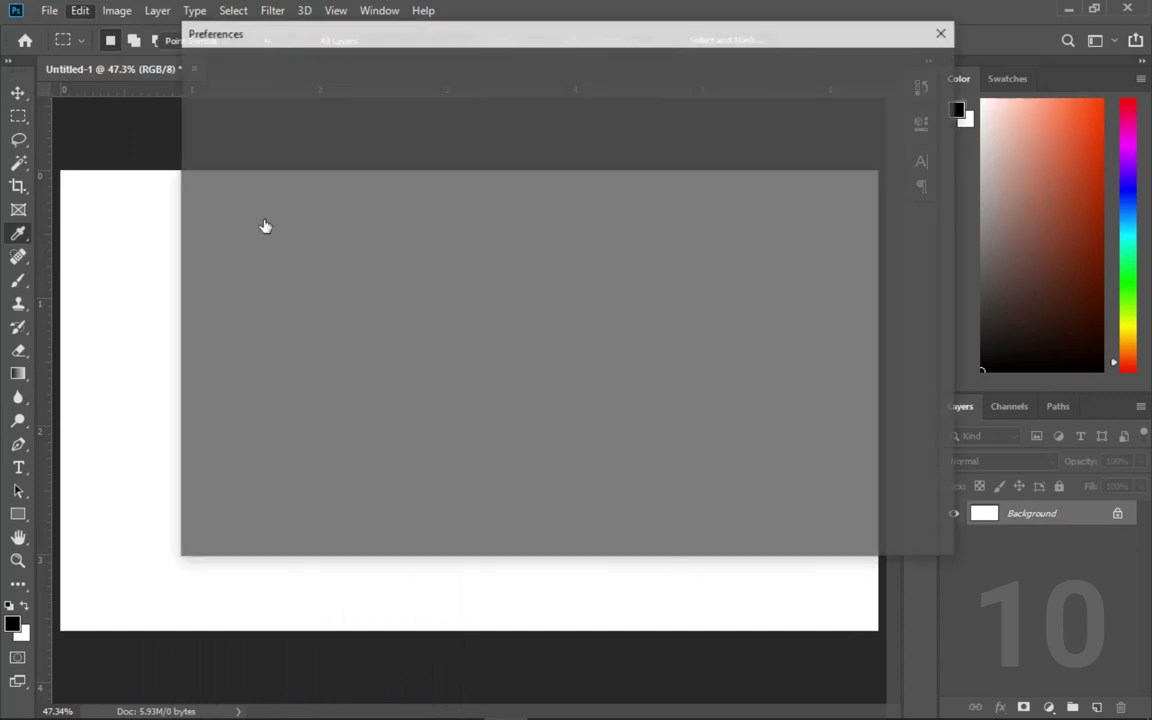
left_click(319, 200)
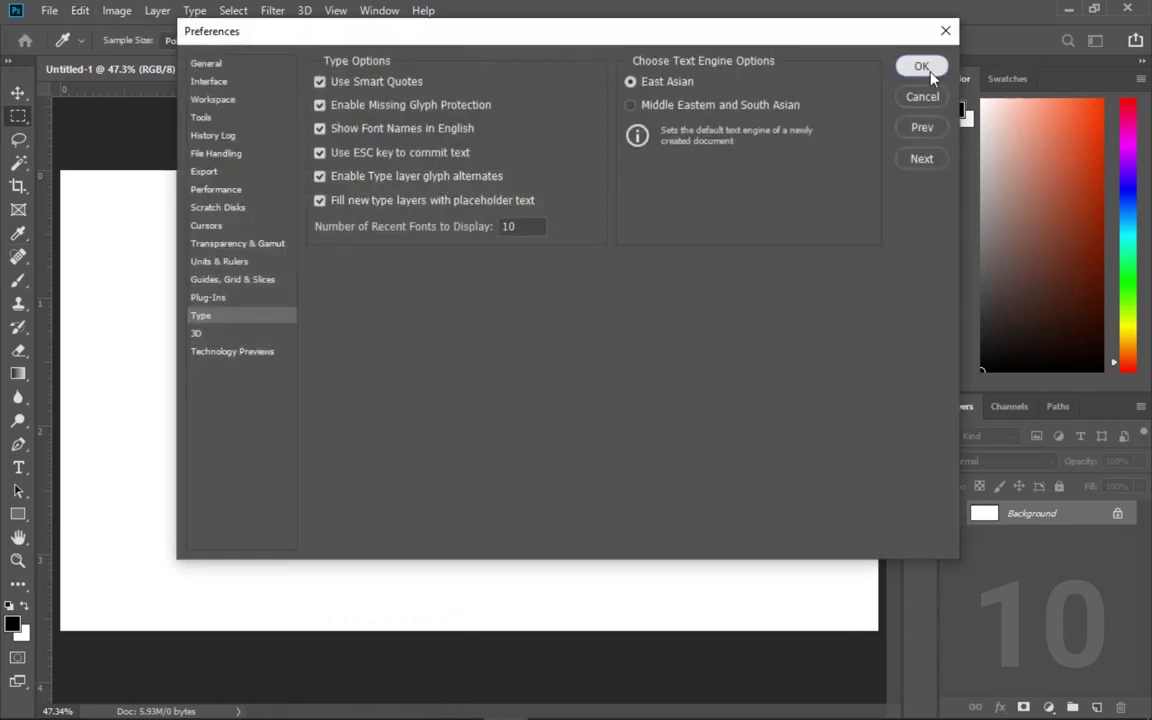
left_click(921, 66)
Step: Add a Lorem Ipsum placeholder text layer and select all of its text
key("t")
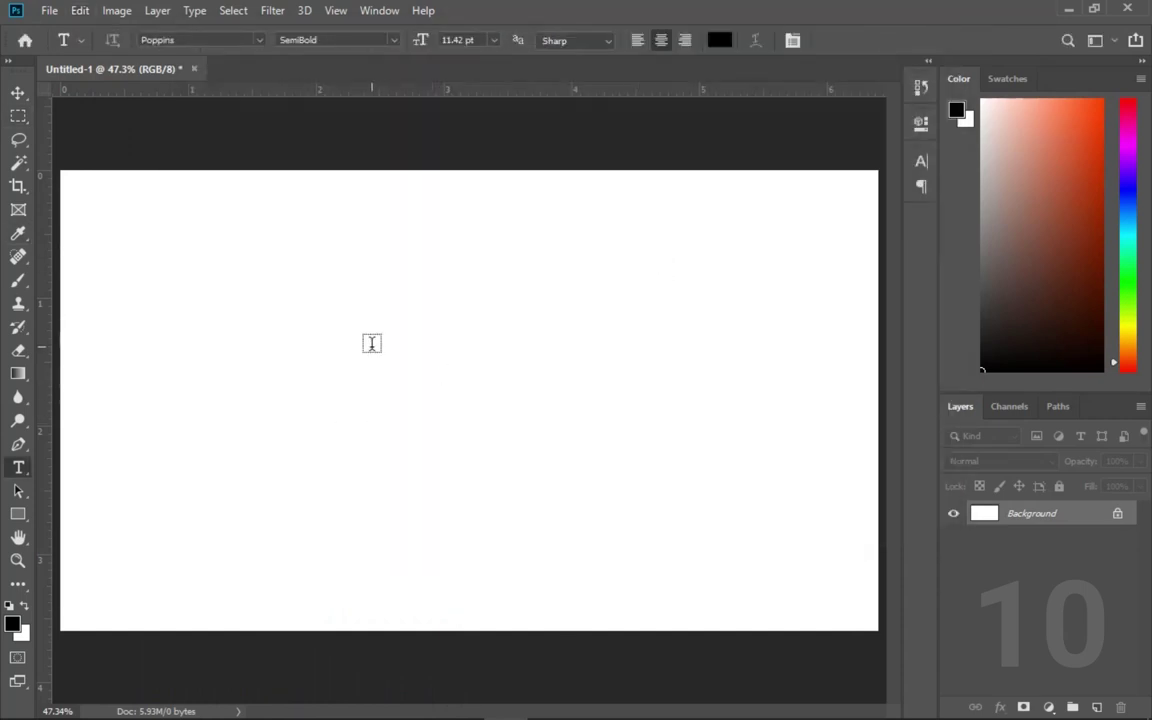
left_click(371, 343)
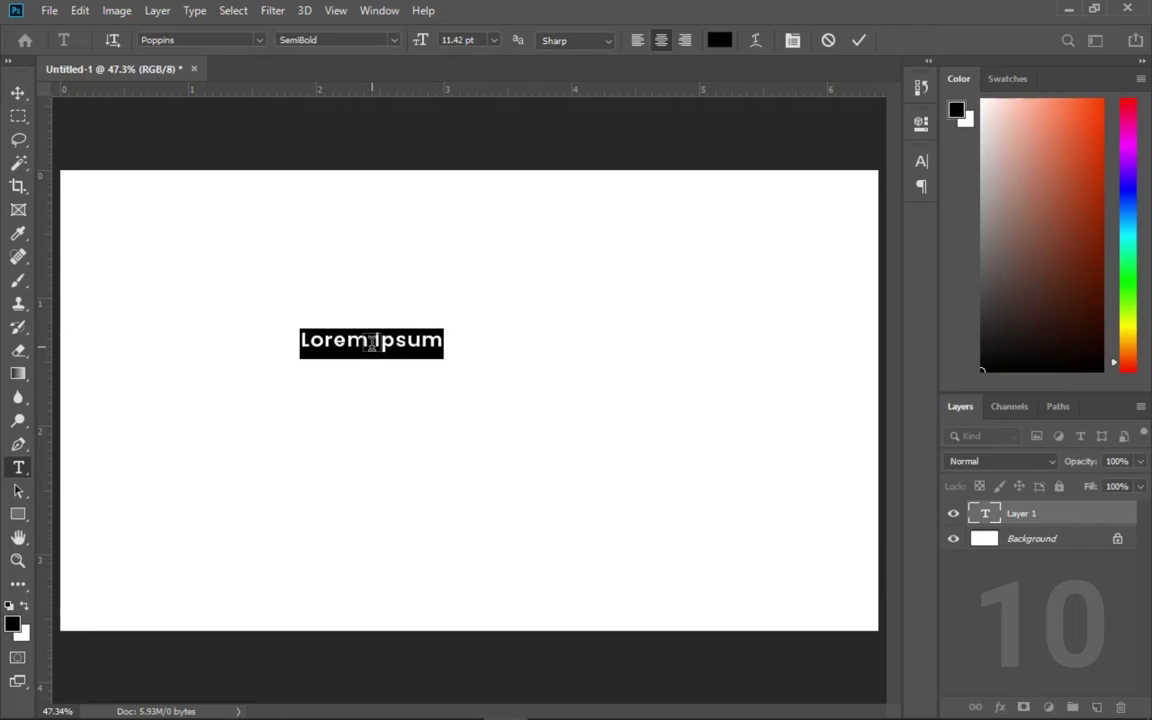
left_click(18, 93)
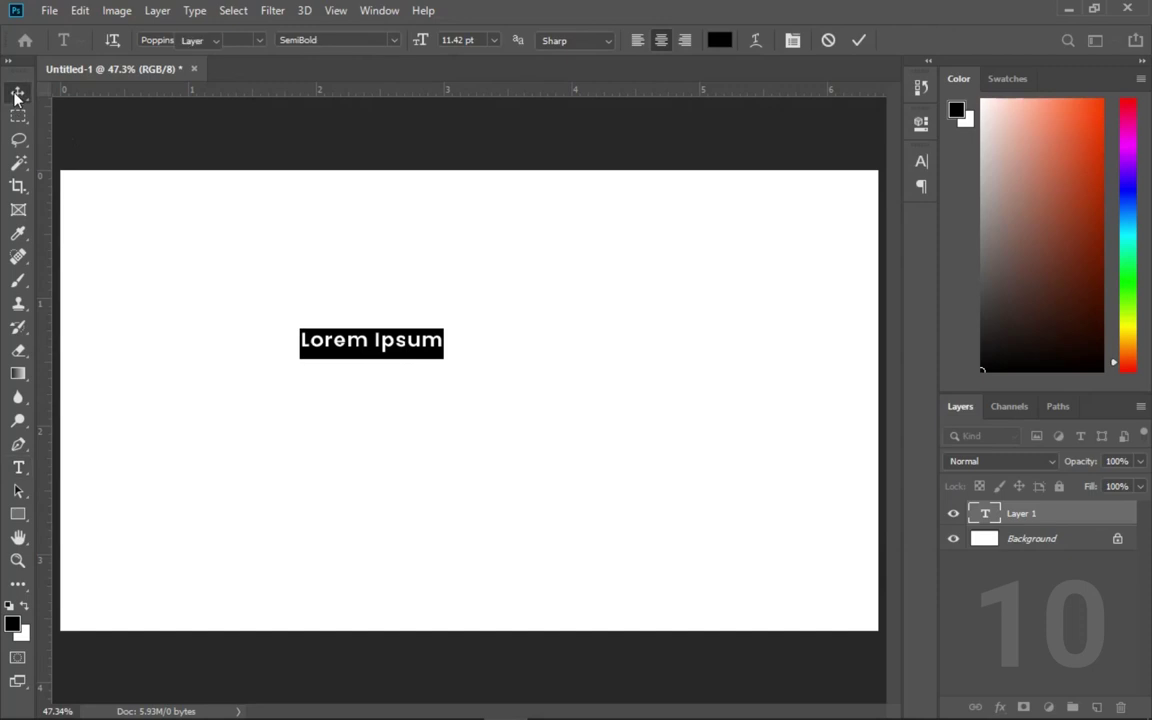
double_click(405, 340)
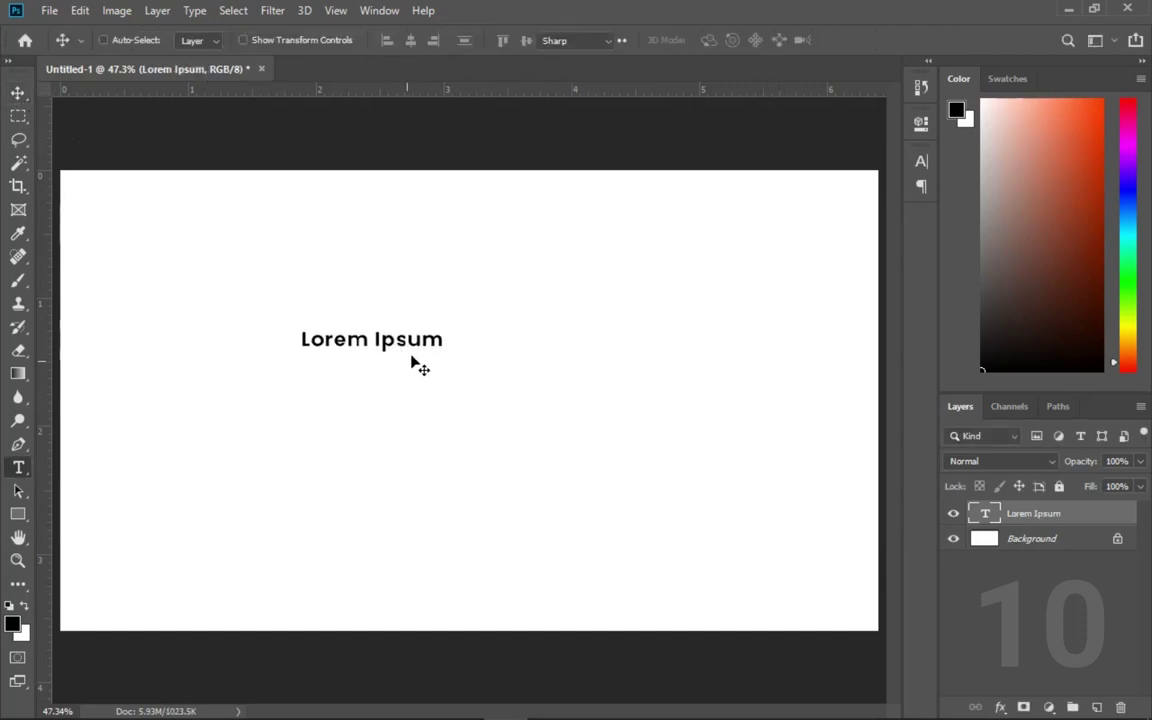
triple_click(406, 339)
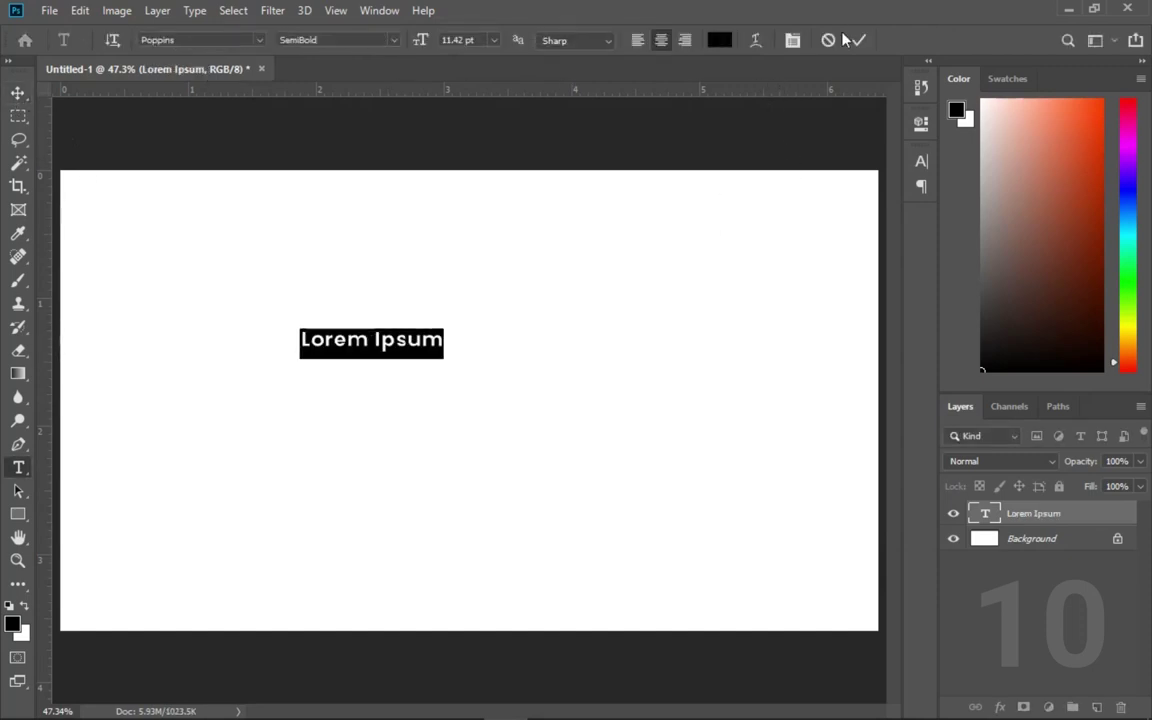
Step: Show the Paragraph settings, then commit and delete the Lorem Ipsum test layer
left_click(792, 40)
left_click(797, 156)
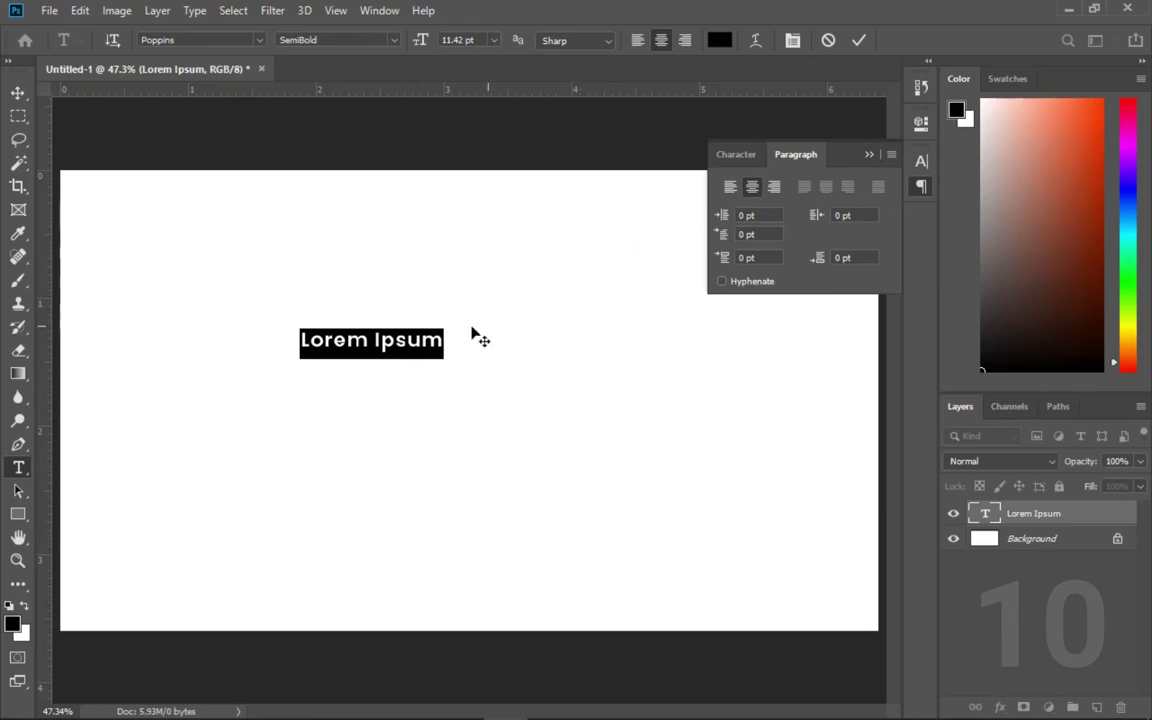
left_click(15, 95)
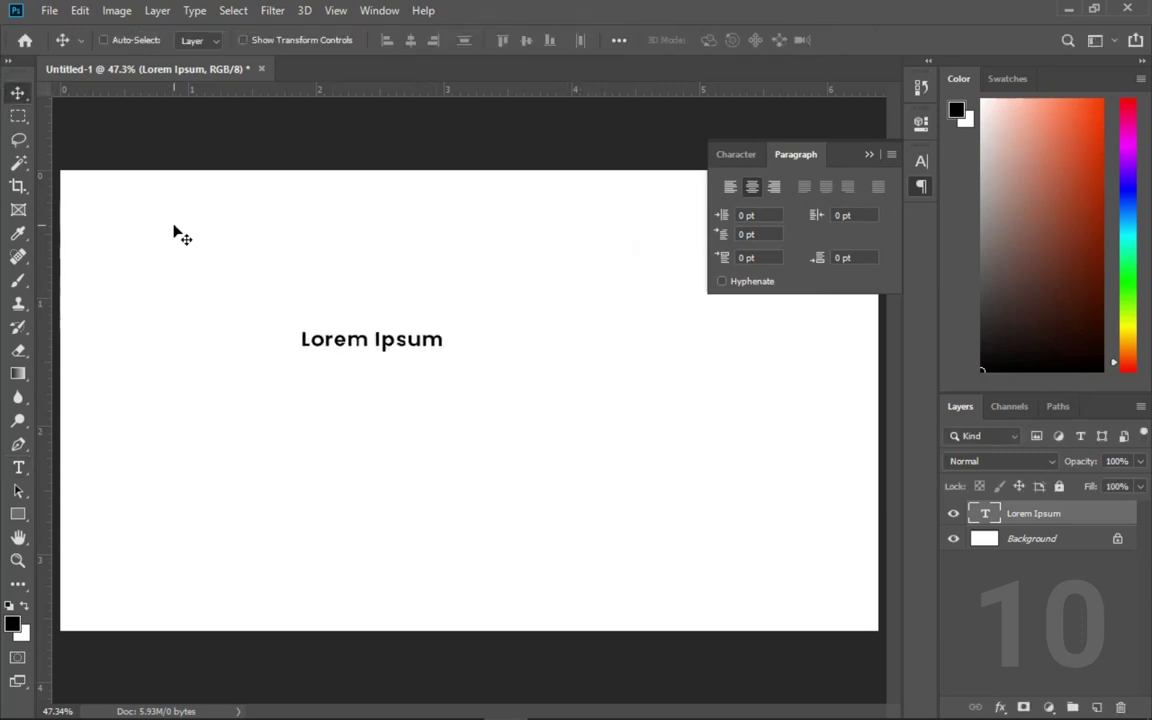
key("Delete")
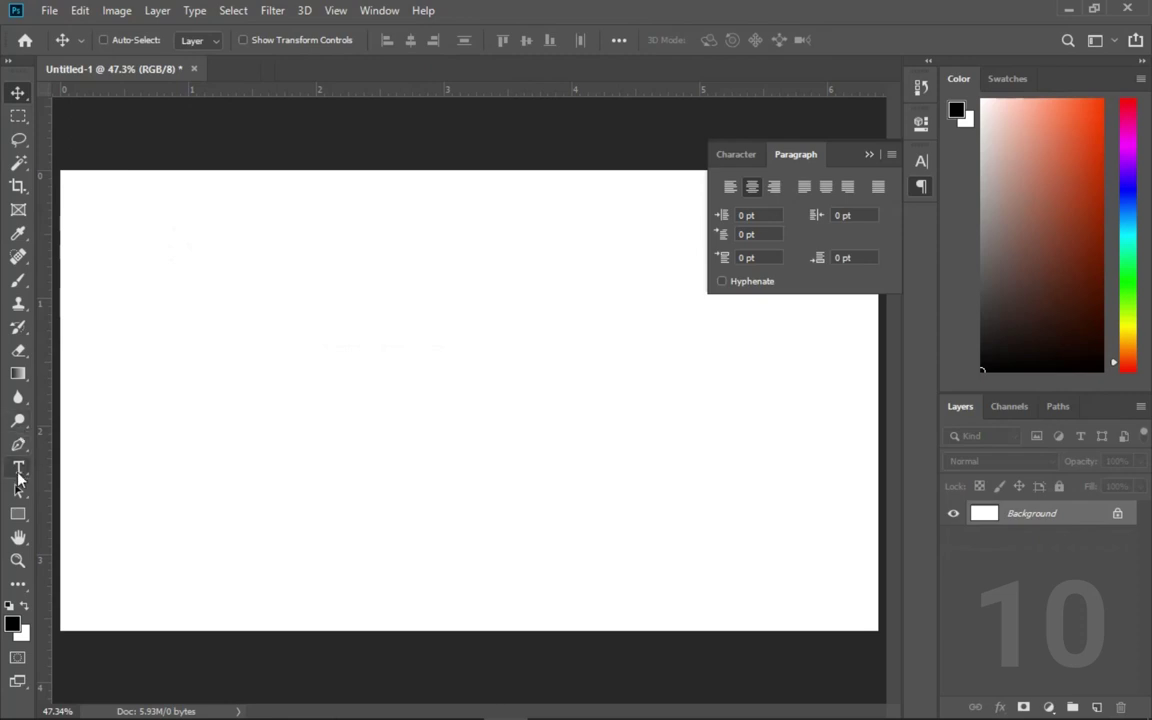
Step: Draw a paragraph text box from the canvas upper-left to lower-right, set to Justify Last Left
left_click(17, 472)
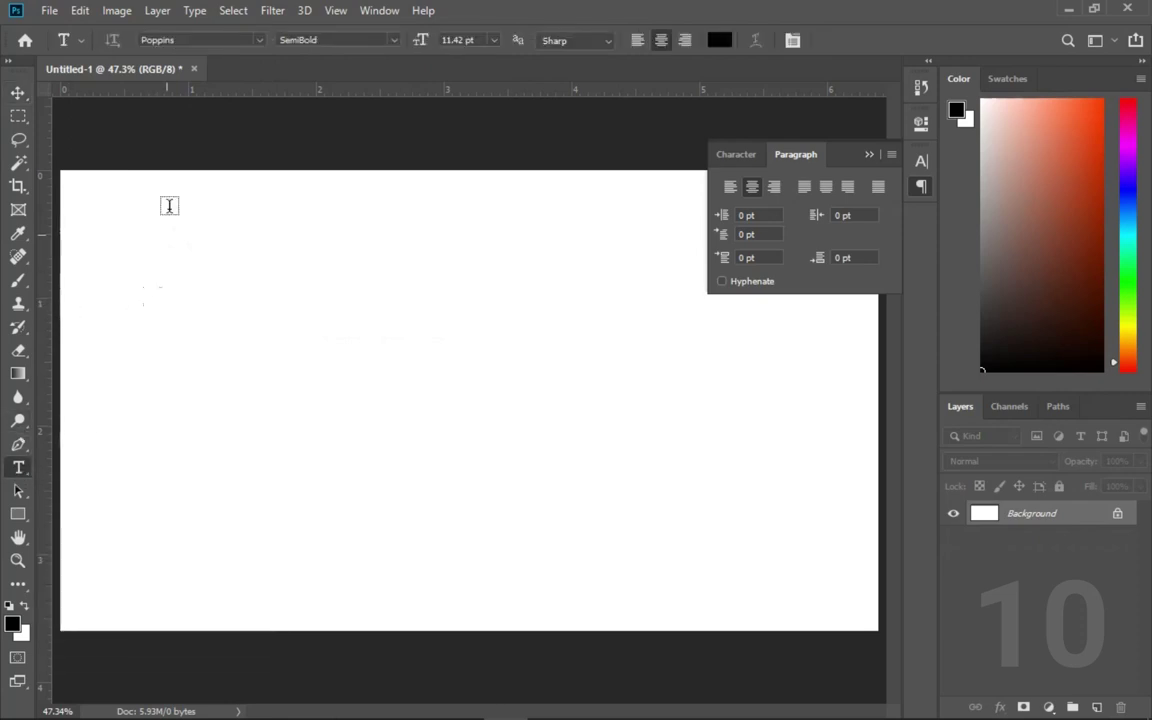
left_click_drag(137, 236, 789, 569)
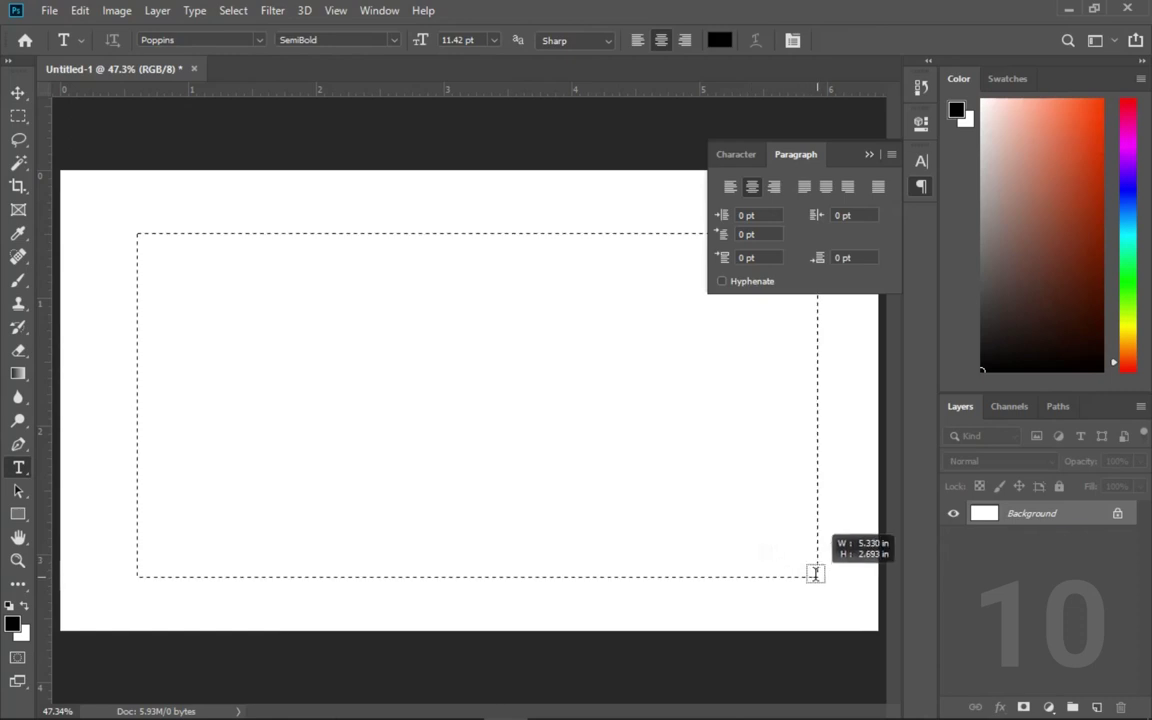
left_click_drag(789, 569, 818, 571)
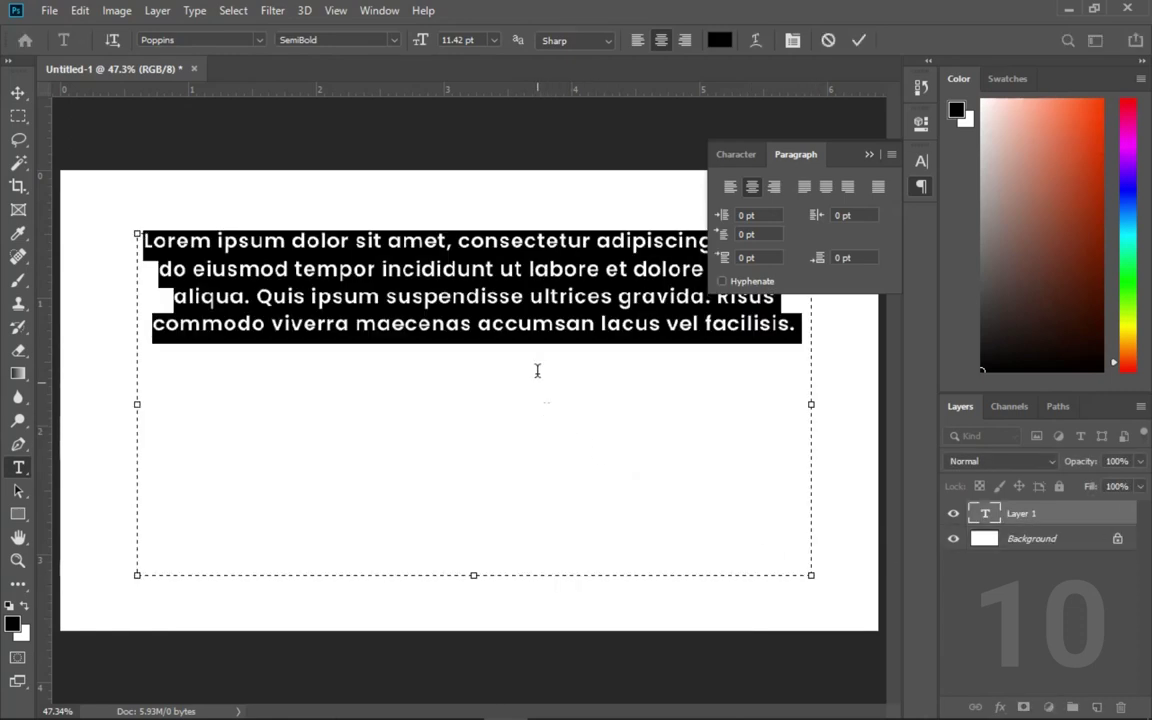
left_click(804, 189)
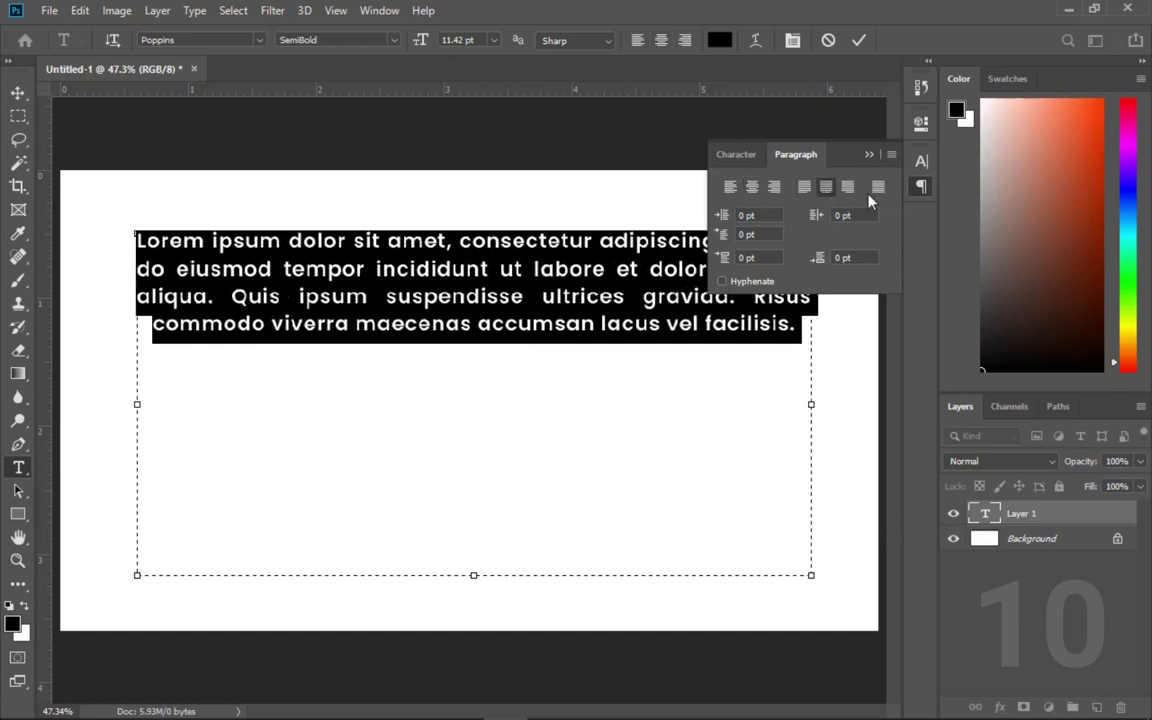